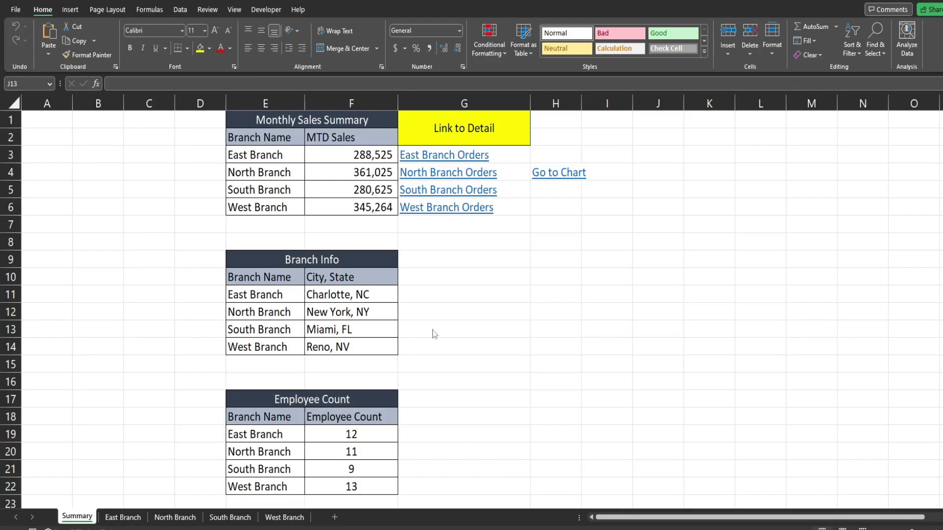
- Examine the Summary sheet's sales, branch info and employee count tables, along with the Link to Detail and Go to Chart links
{"action": "left_click_drag", "start_coordinate": [268, 123], "coordinate": [356, 207]}
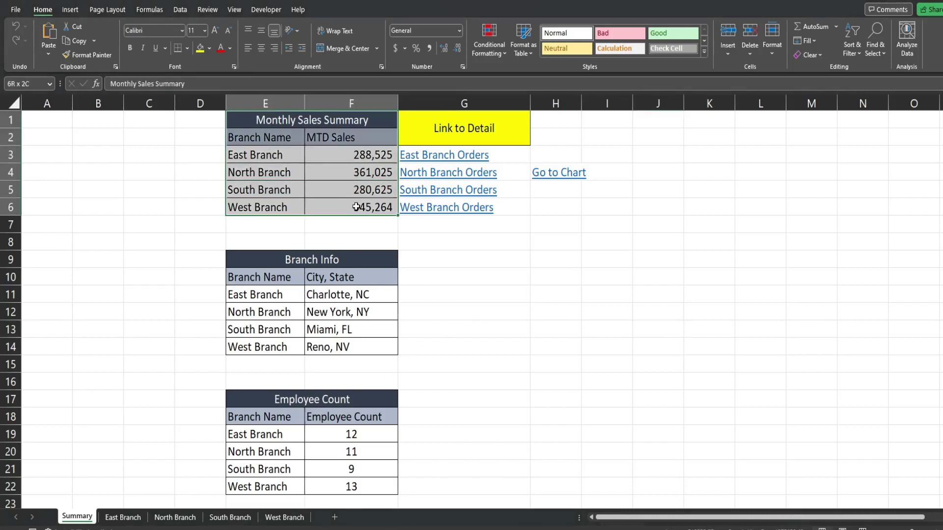
{"action": "left_click_drag", "start_coordinate": [281, 158], "coordinate": [281, 203]}
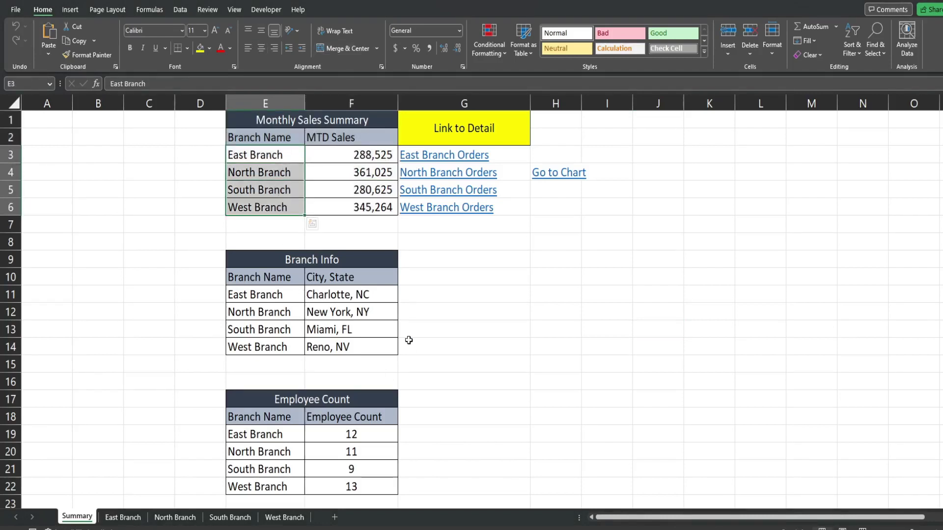
{"action": "left_click_drag", "start_coordinate": [278, 263], "coordinate": [349, 480]}
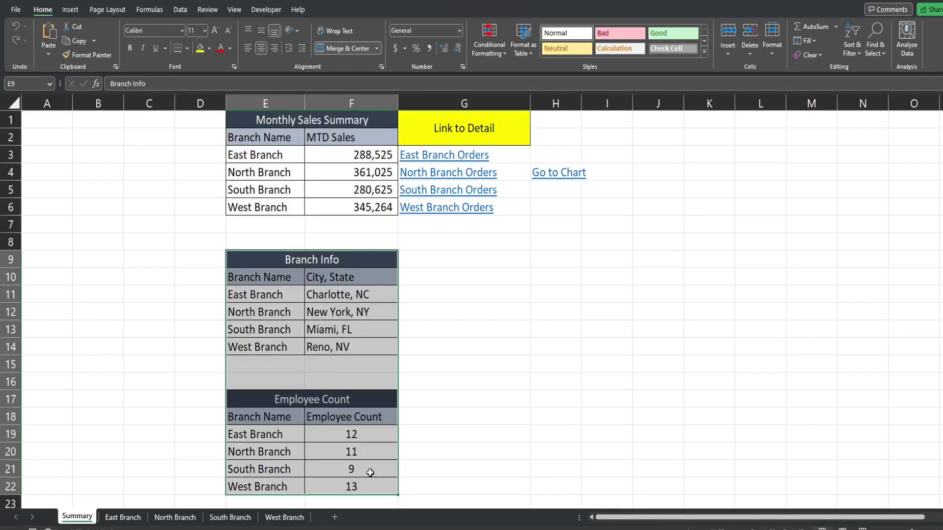
{"action": "left_click", "coordinate": [557, 333]}
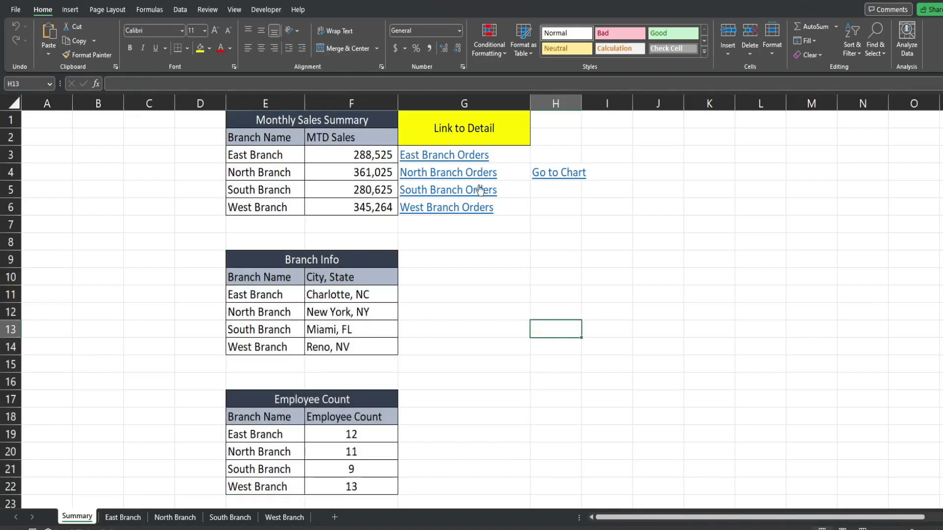
{"action": "left_click_drag", "start_coordinate": [505, 155], "coordinate": [509, 218]}
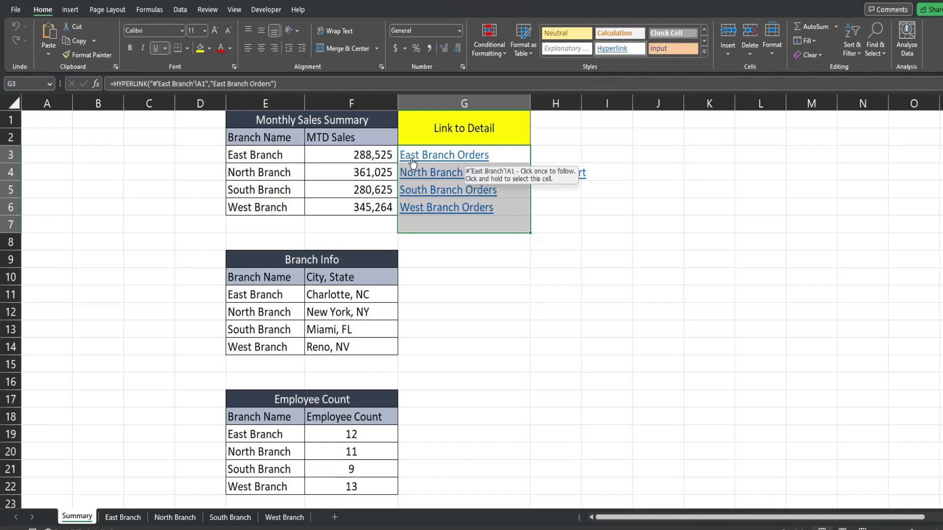
{"action": "left_click", "coordinate": [588, 271]}
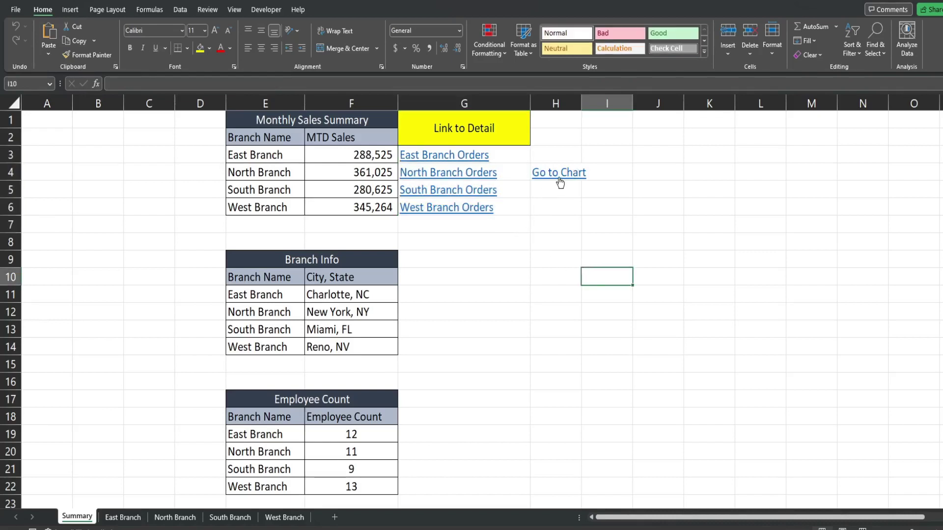
{"action": "scroll", "coordinate": [520, 311], "scroll_direction": "down", "scroll_amount": 3}
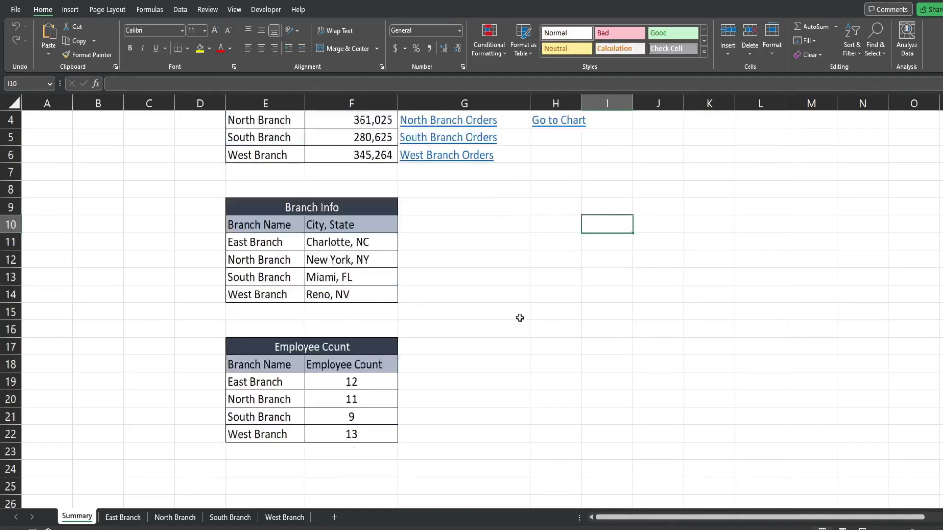
{"action": "scroll", "coordinate": [520, 311], "scroll_direction": "up", "scroll_amount": 3}
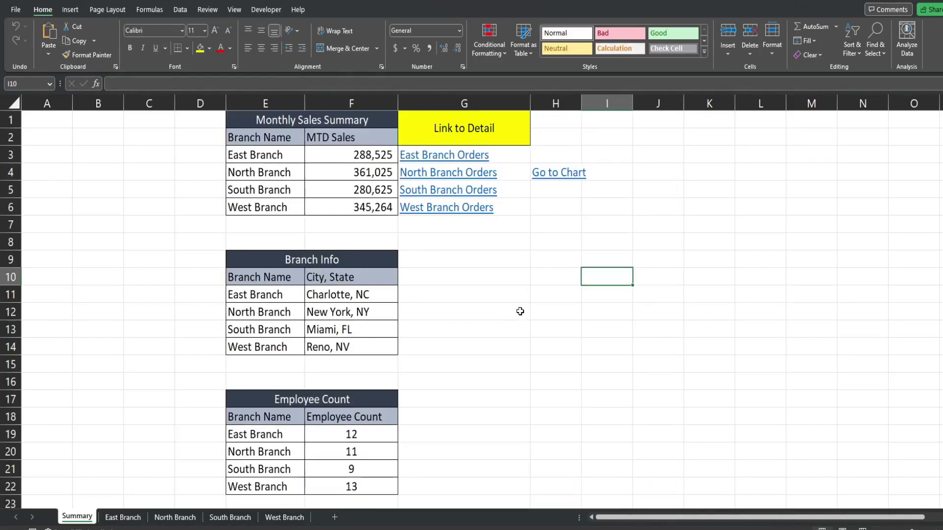
- Try the Go to Chart and South Branch Orders links, returning to the summary tables after each through its back link
{"action": "left_click", "coordinate": [565, 176]}
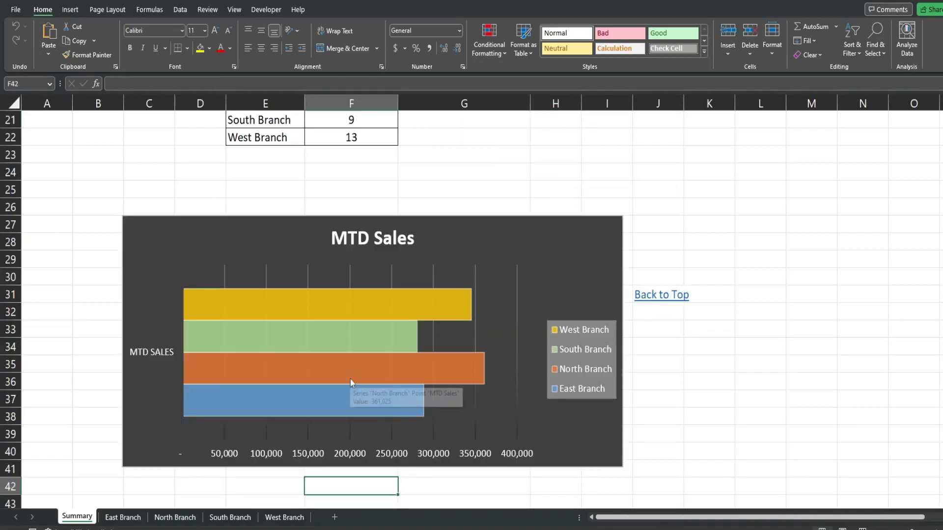
{"action": "left_click", "coordinate": [659, 293]}
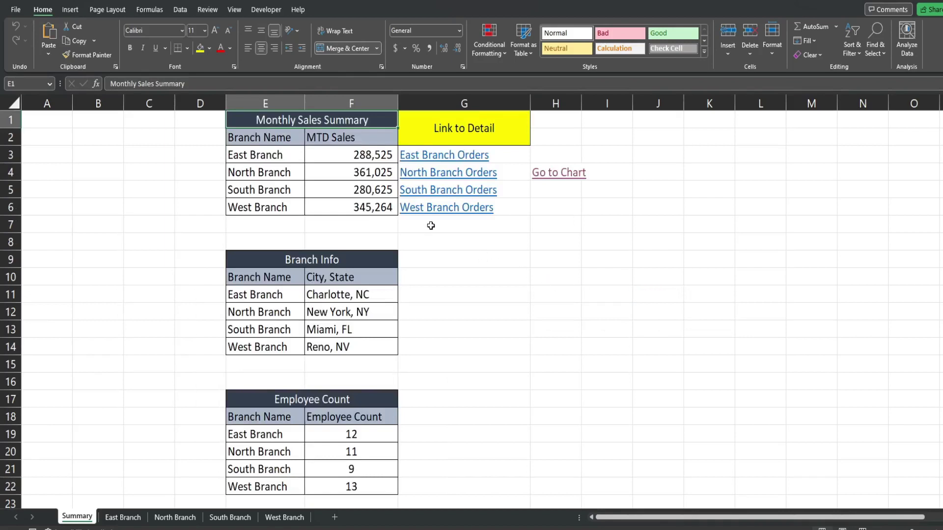
{"action": "left_click", "coordinate": [438, 196]}
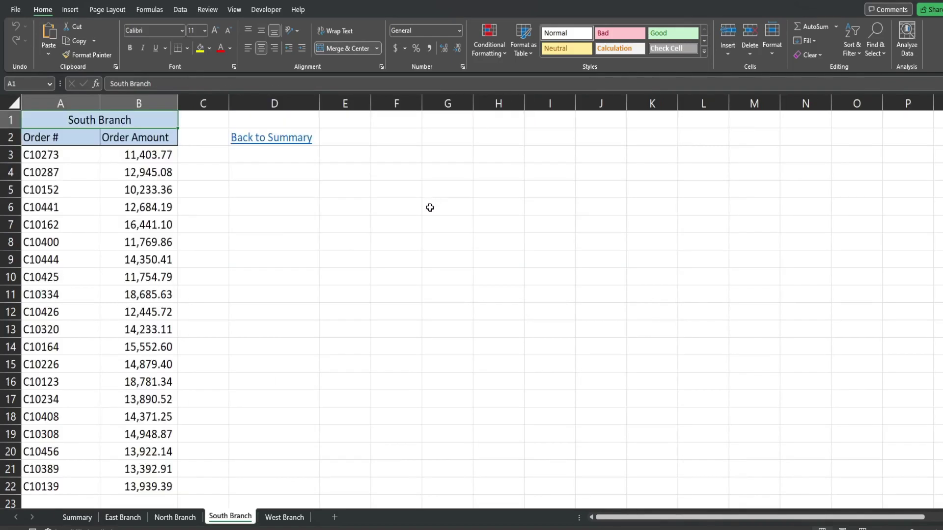
{"action": "left_click", "coordinate": [290, 142]}
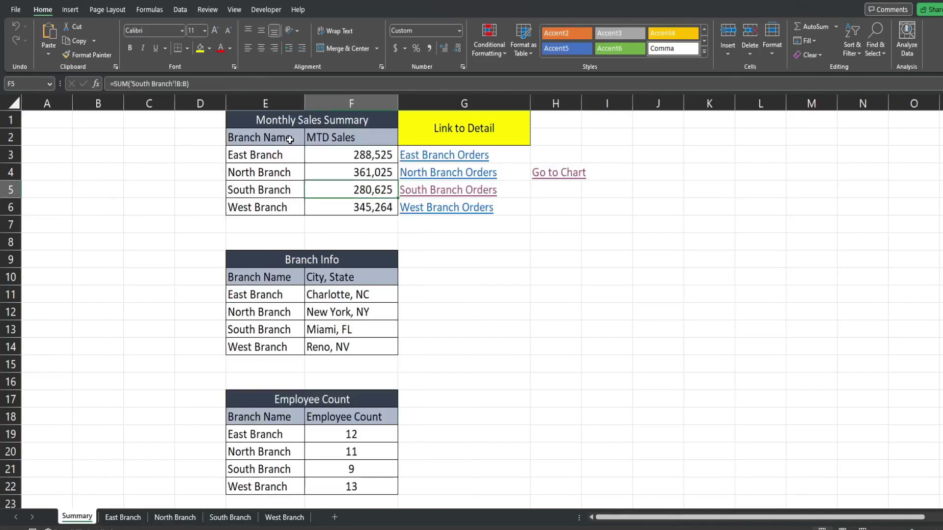
- Follow the East Branch Orders link and examine the Open Invoice links beside the order numbers and amounts
{"action": "left_click", "coordinate": [445, 156]}
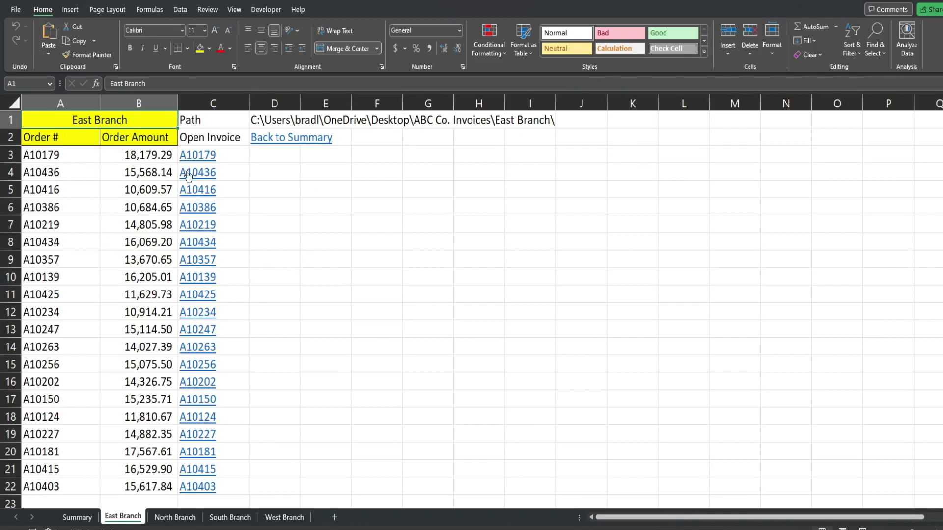
{"action": "left_click", "coordinate": [229, 156]}
{"action": "left_click_drag", "start_coordinate": [230, 156], "coordinate": [226, 469]}
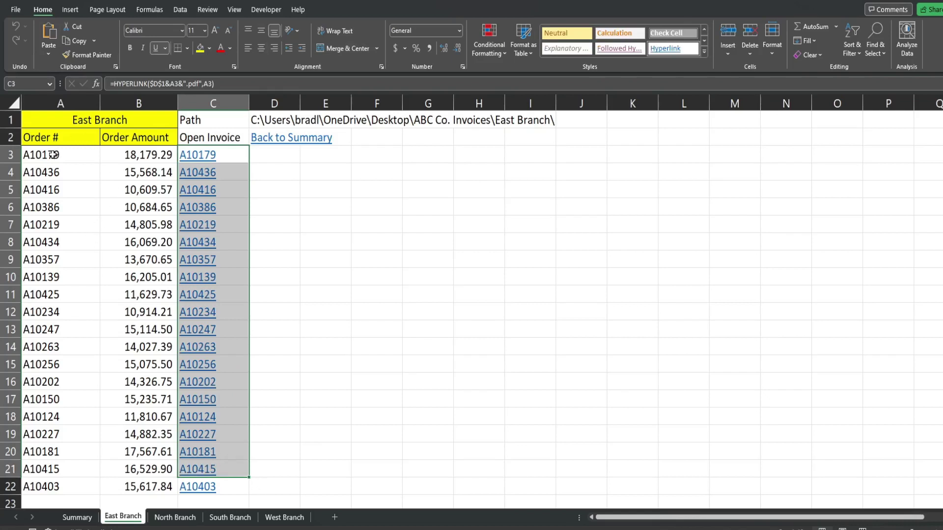
{"action": "left_click_drag", "start_coordinate": [52, 153], "coordinate": [107, 162]}
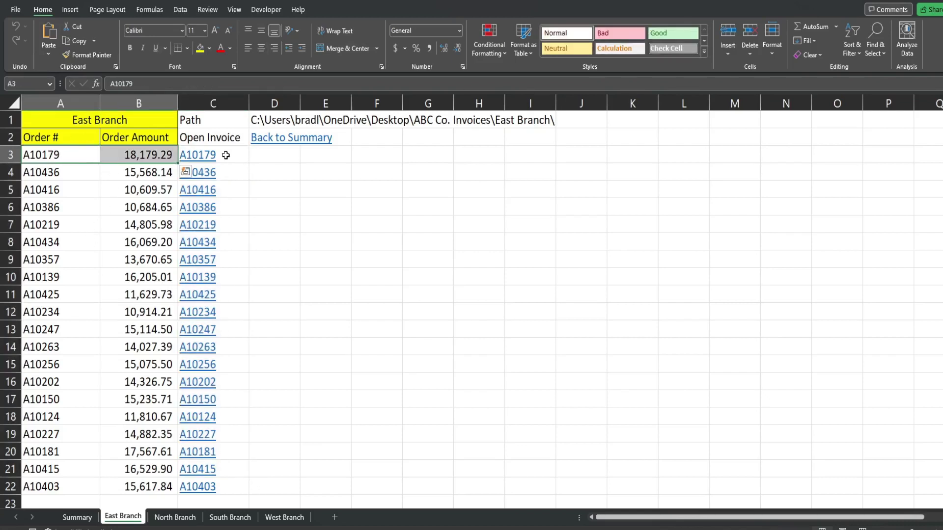
- Open the first East Branch order's invoice PDF, accepting the security notice, and return to the workbook's Summary sheet
{"action": "left_click", "coordinate": [207, 157]}
{"action": "left_click", "coordinate": [207, 157]}
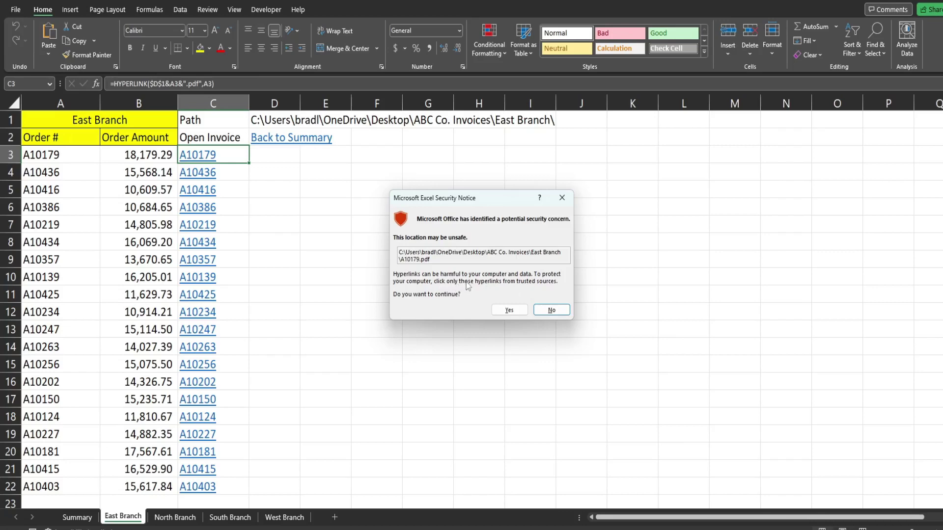
{"action": "left_click", "coordinate": [508, 311]}
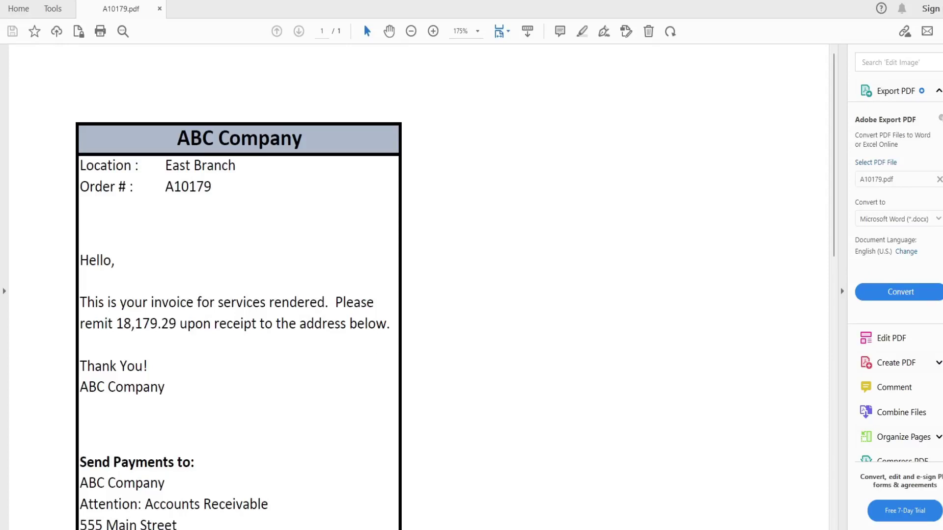
{"action": "key", "text": "alt+Tab"}
{"action": "key", "text": "ctrl+Page_Up"}
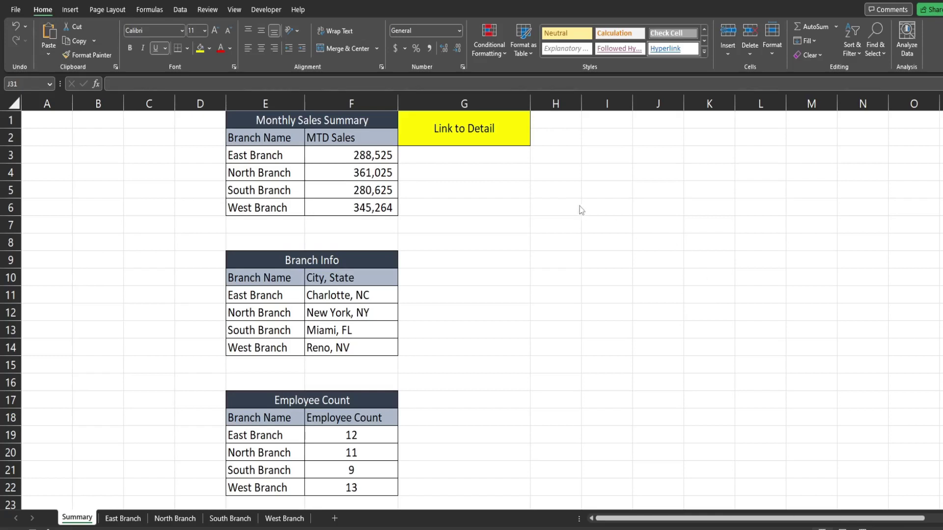
- Examine the MTD Sales chart's position on the Summary sheet and locate cell F42 just below it as a link target
{"action": "left_click", "coordinate": [552, 157]}
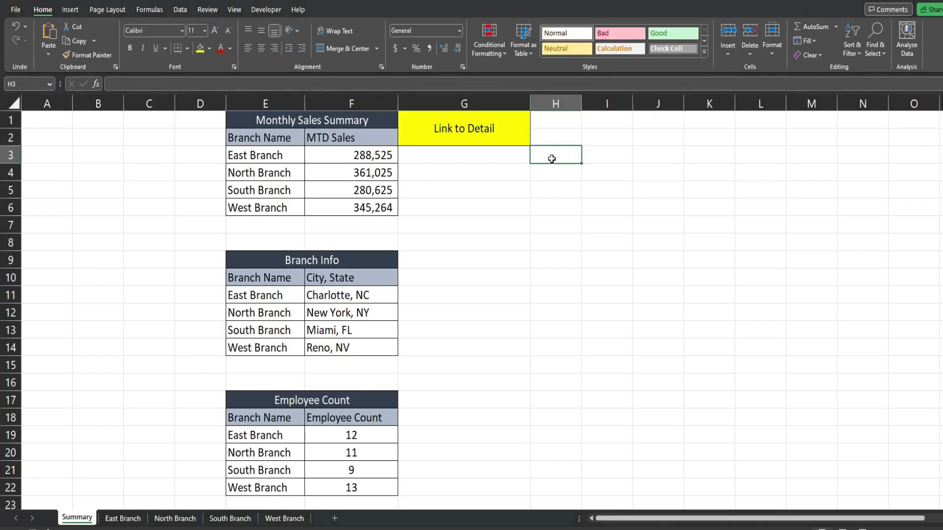
{"action": "scroll", "coordinate": [554, 185], "scroll_direction": "down", "scroll_amount": 8}
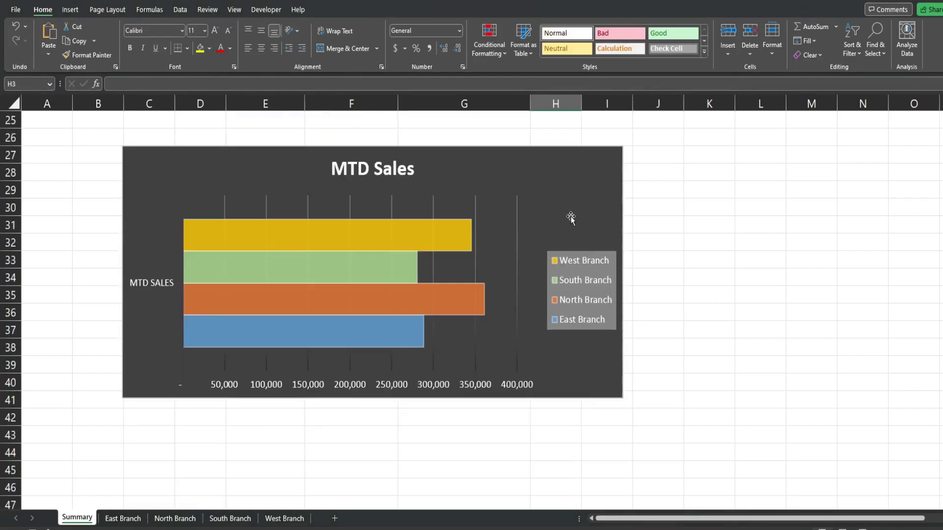
{"action": "scroll", "coordinate": [570, 213], "scroll_direction": "up", "scroll_amount": 1}
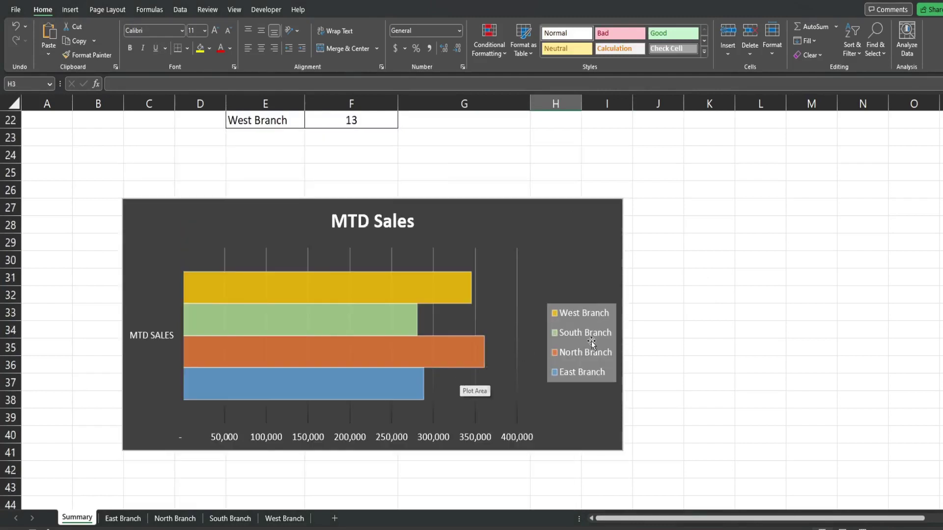
{"action": "left_click", "coordinate": [654, 298]}
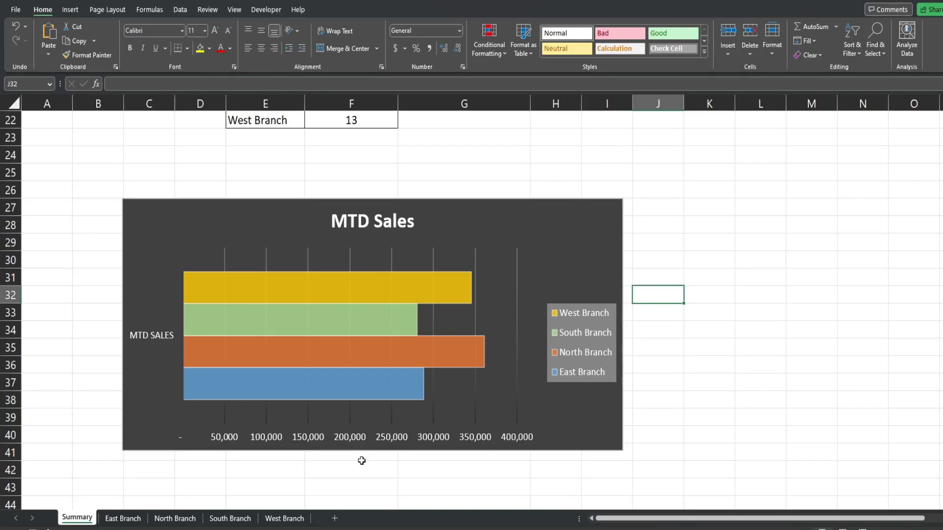
{"action": "scroll", "coordinate": [372, 460], "scroll_direction": "up", "scroll_amount": 3}
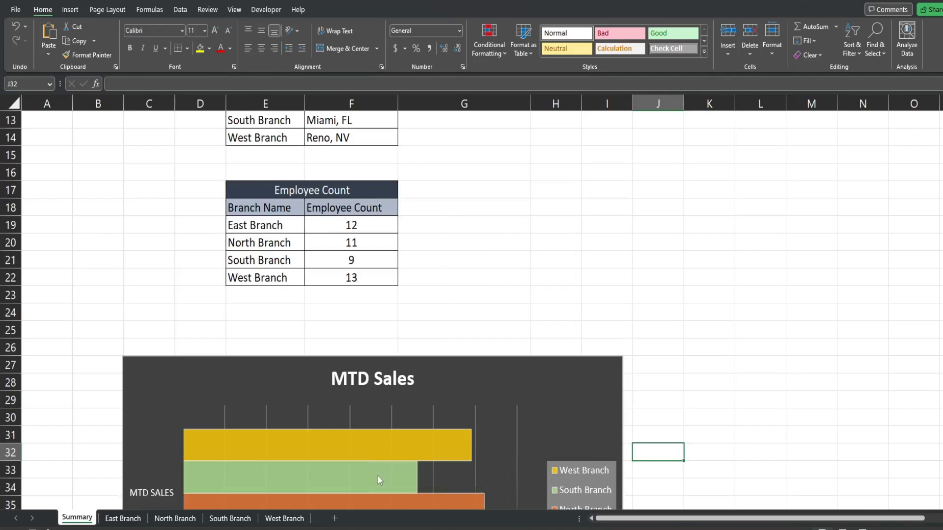
{"action": "scroll", "coordinate": [378, 476], "scroll_direction": "down", "scroll_amount": 2}
{"action": "scroll", "coordinate": [387, 467], "scroll_direction": "down", "scroll_amount": 1}
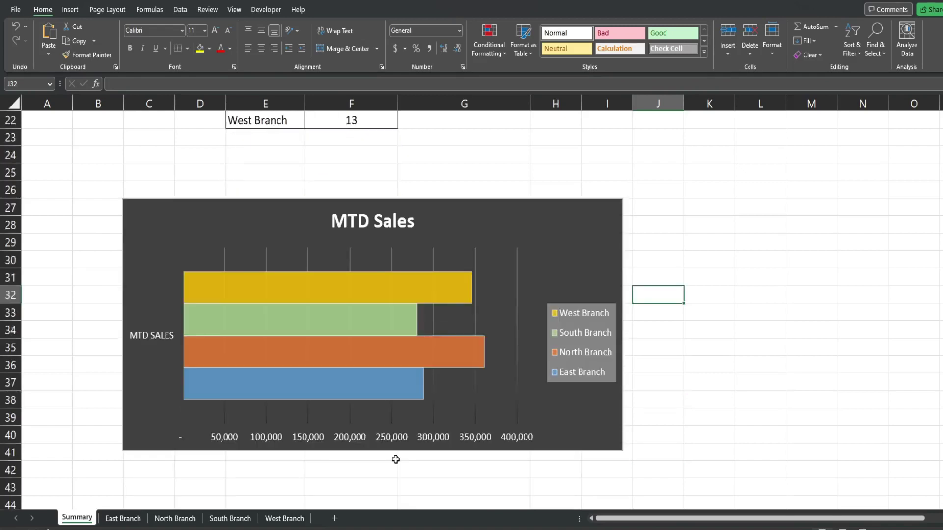
{"action": "left_click", "coordinate": [362, 471]}
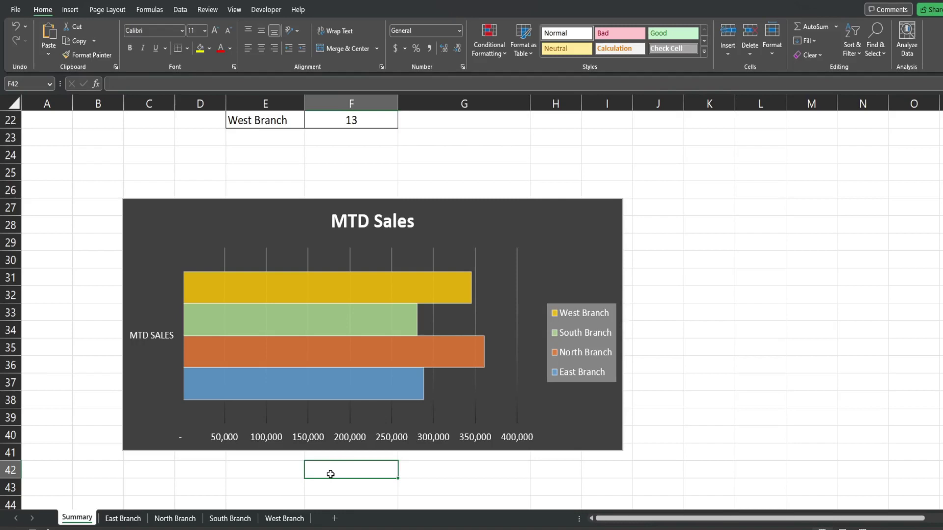
- Enter =HYPERLINK("#F42","Go to Chart") in cell H4 of the Summary sheet
{"action": "scroll", "coordinate": [330, 476], "scroll_direction": "up", "scroll_amount": 7}
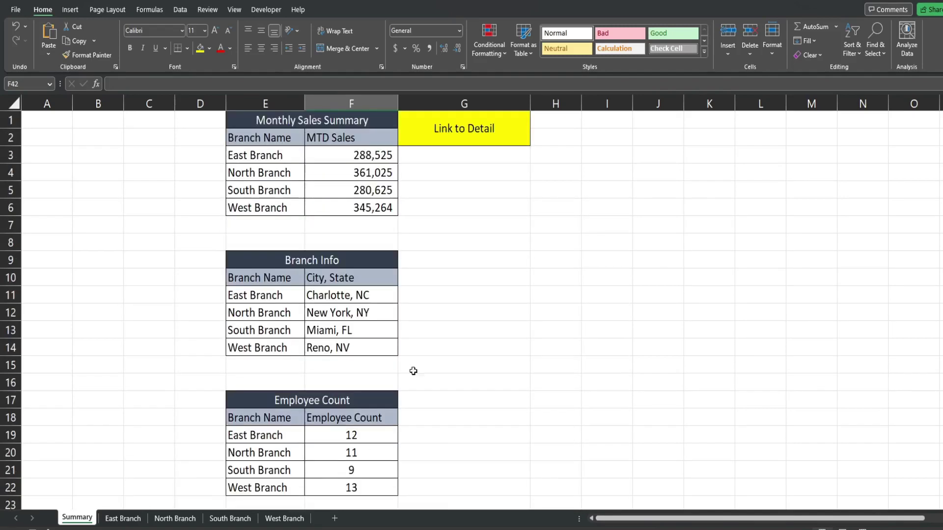
{"action": "left_click", "coordinate": [563, 172]}
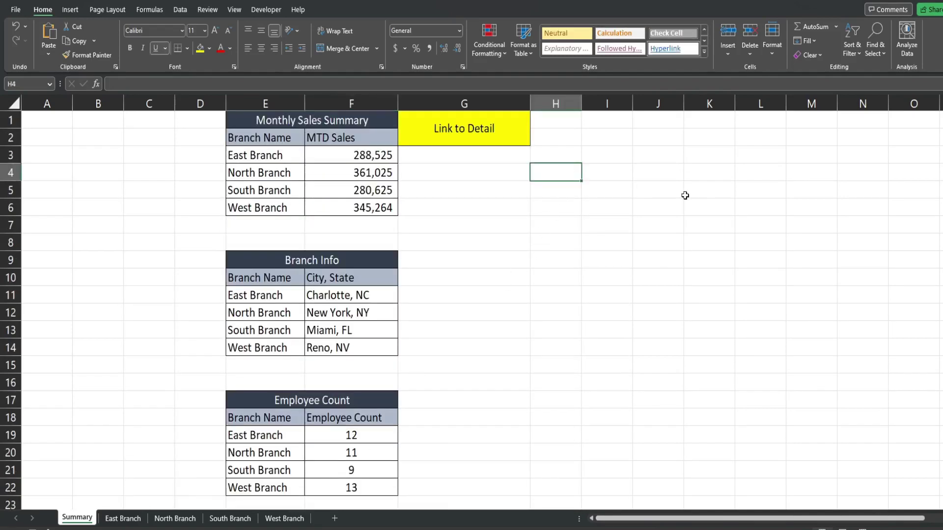
{"action": "type", "text": "=H"}
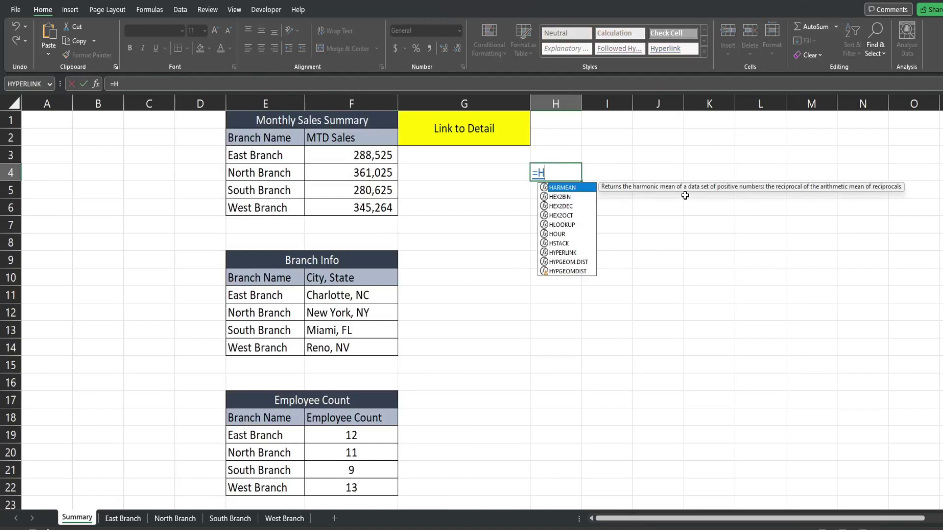
{"action": "type", "text": "y"}
{"action": "key", "text": "Tab"}
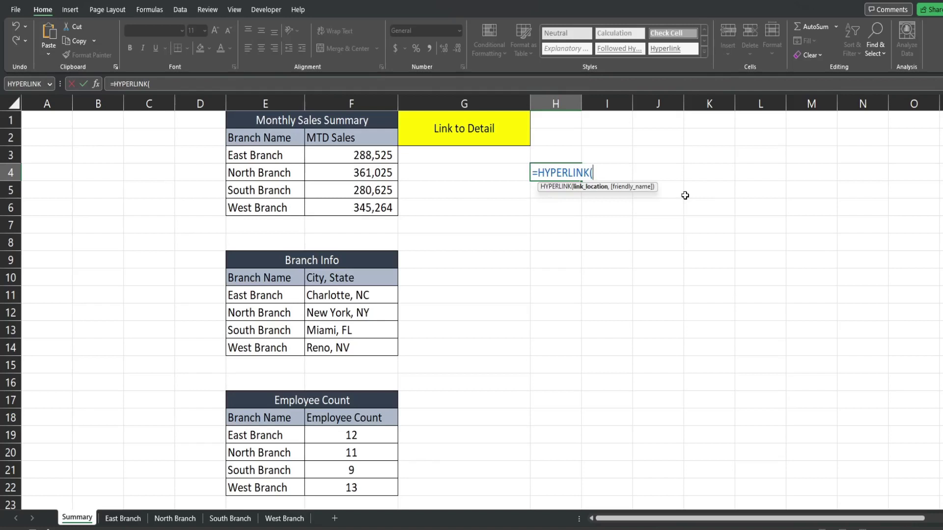
{"action": "type", "text": "\""}
{"action": "type", "text": "#F42\","}
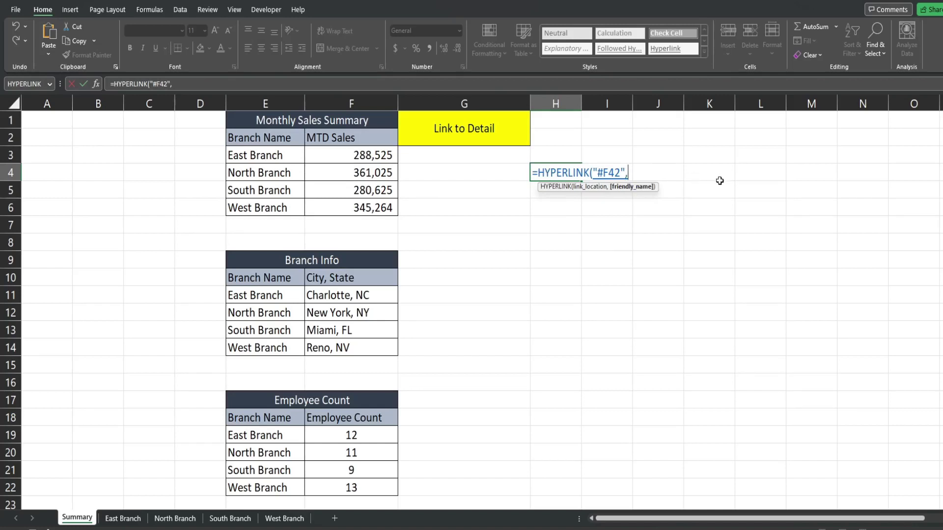
{"action": "type", "text": "\"Go to Ch"}
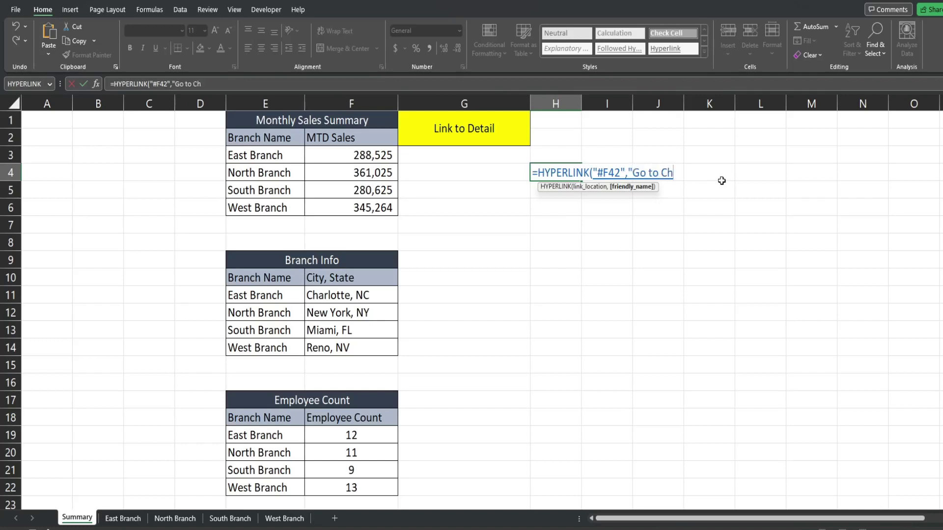
{"action": "type", "text": "art\")"}
{"action": "key", "text": "Return"}
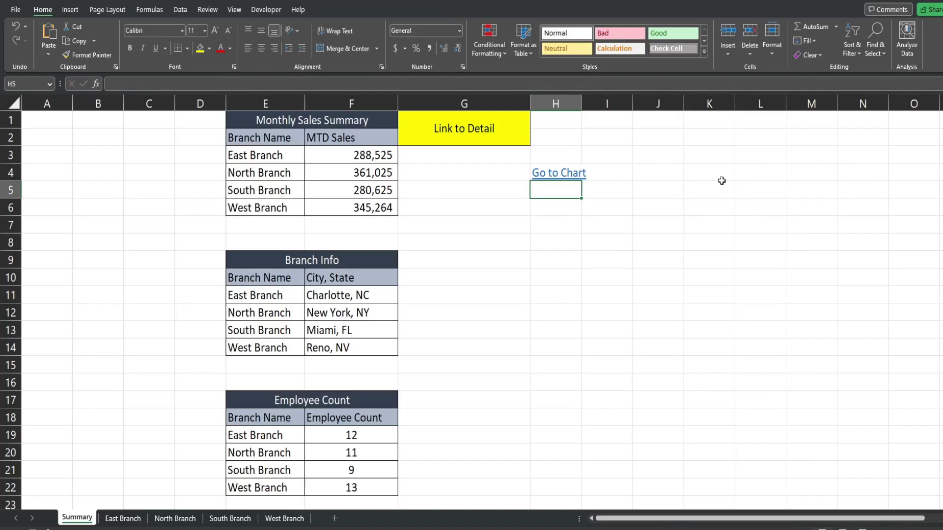
- Test the Go to Chart link, select cell J30 beside the chart, and check the top of the Summary sheet
{"action": "left_click", "coordinate": [572, 174]}
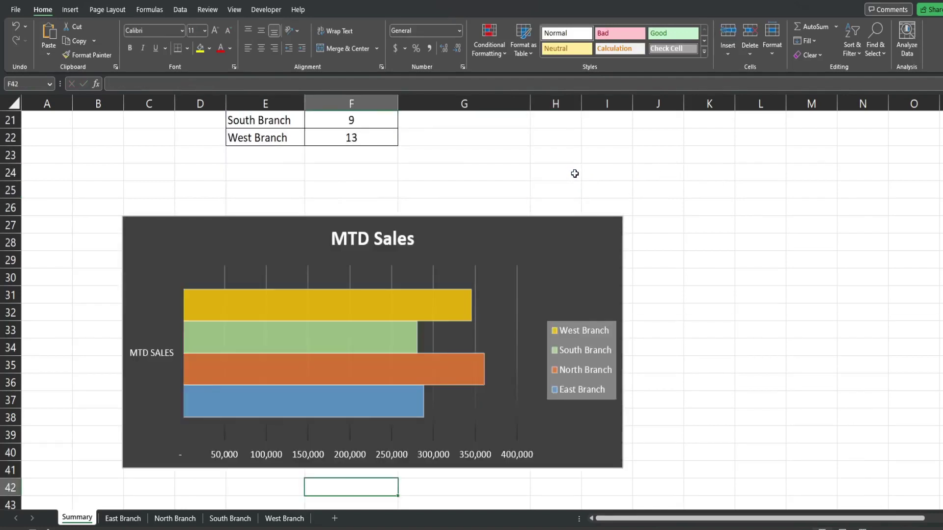
{"action": "left_click", "coordinate": [660, 280]}
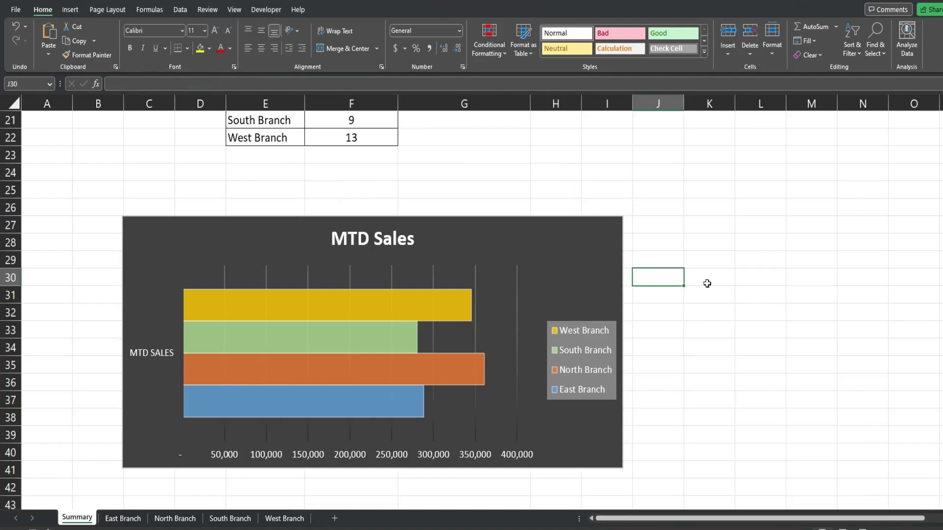
{"action": "scroll", "coordinate": [707, 284], "scroll_direction": "up", "scroll_amount": 7}
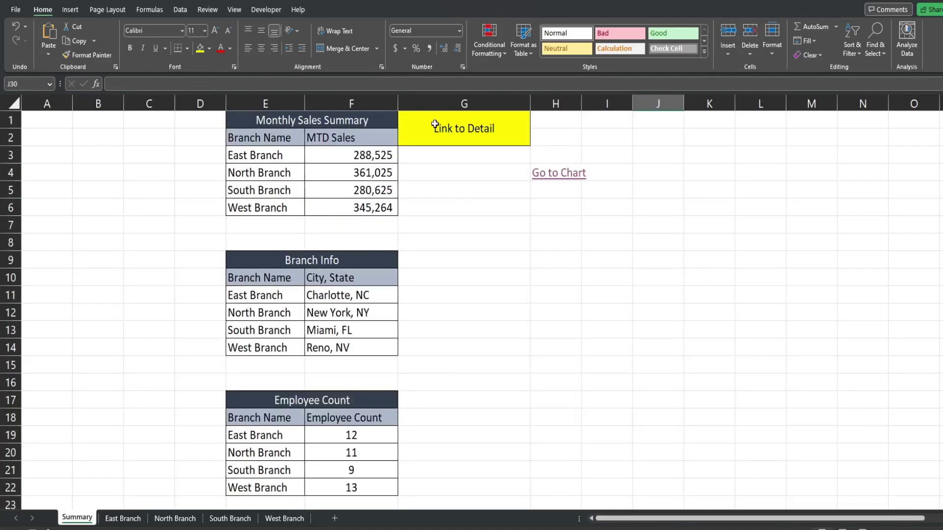
- Enter =HYPERLINK("#G1","Go Back to Top") in cell J31 beside the chart on the Summary sheet
{"action": "left_click", "coordinate": [434, 124]}
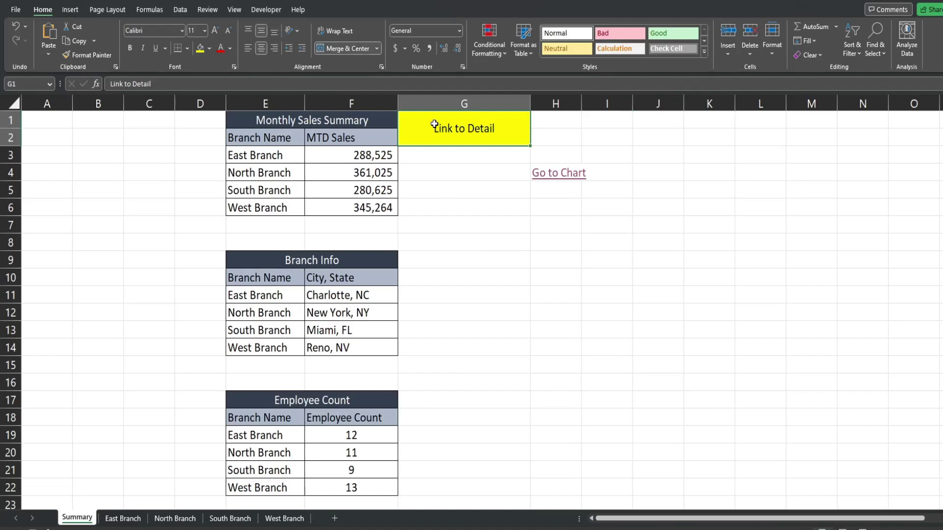
{"action": "scroll", "coordinate": [509, 194], "scroll_direction": "down", "scroll_amount": 4}
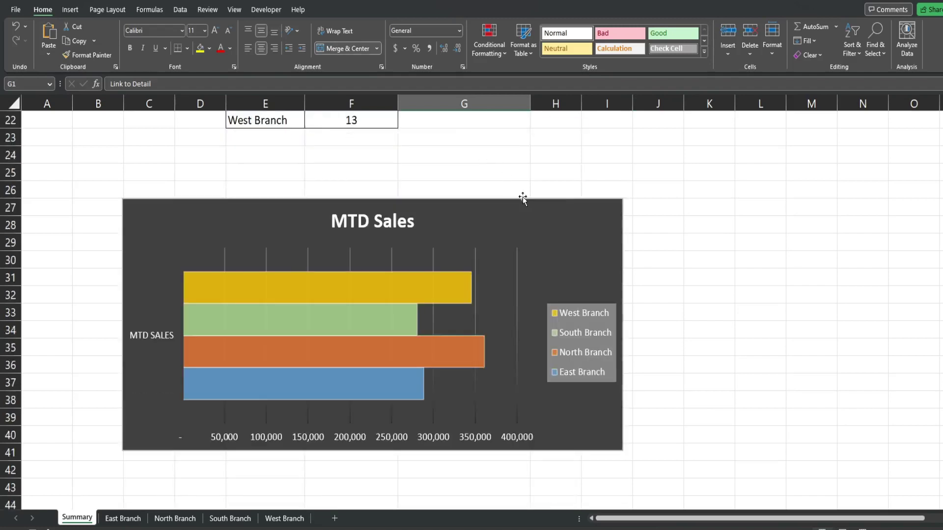
{"action": "left_click", "coordinate": [668, 277]}
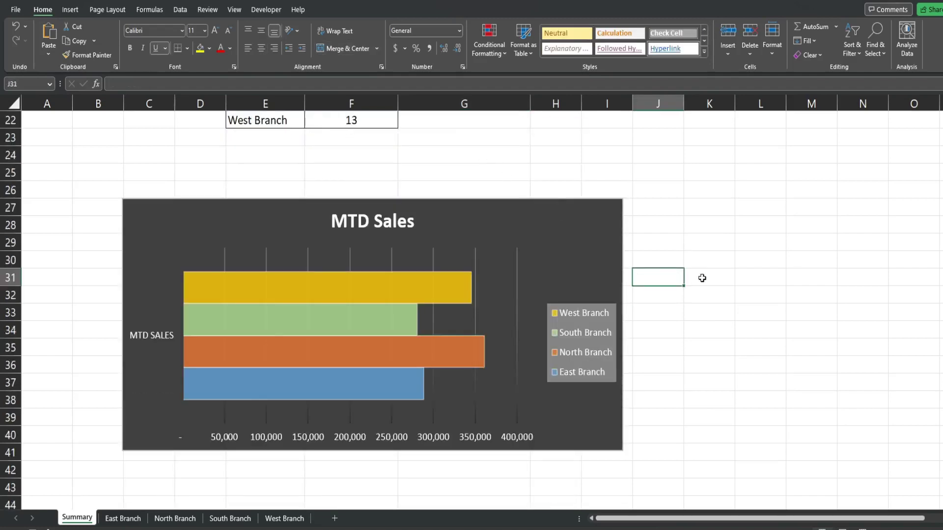
{"action": "type", "text": "=hyp"}
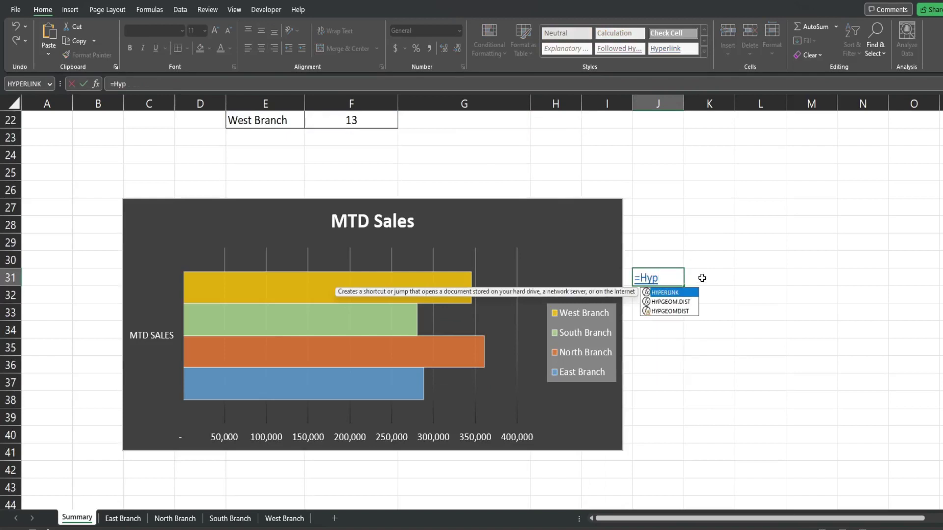
{"action": "key", "text": "Tab"}
{"action": "type", "text": "\""}
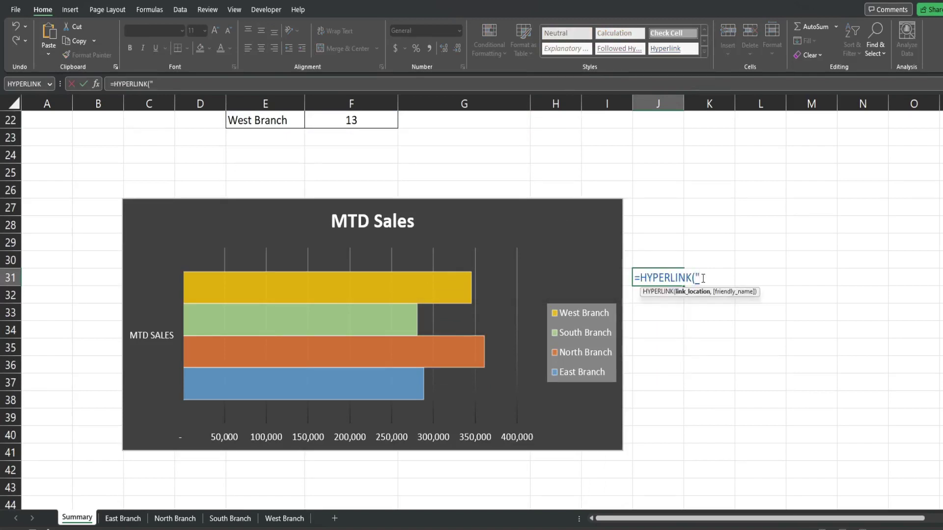
{"action": "type", "text": "#G1\","}
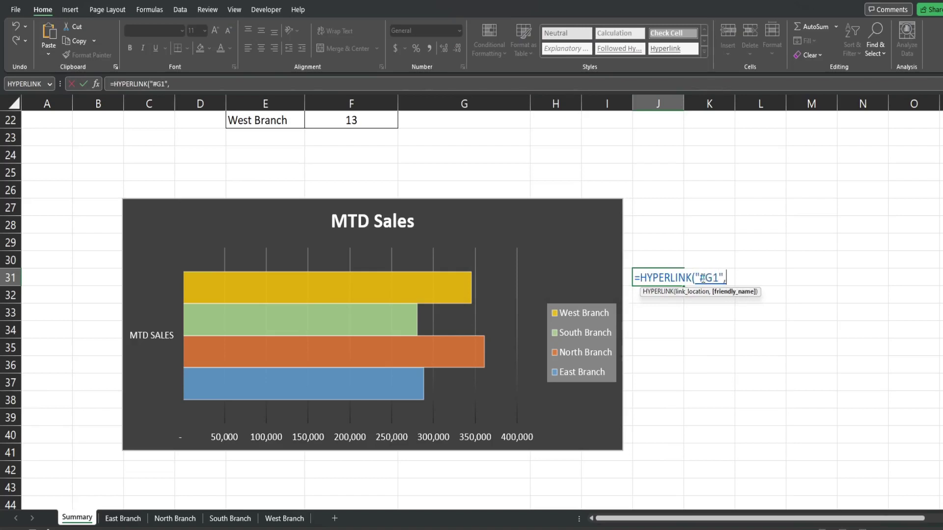
{"action": "type", "text": "\"Go Back to Top"}
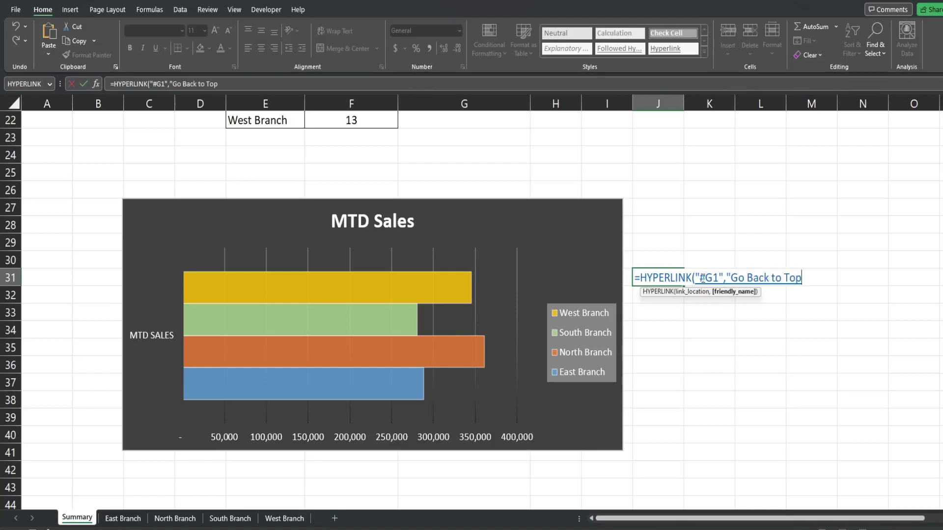
{"action": "type", "text": "\")"}
{"action": "key", "text": "Return"}
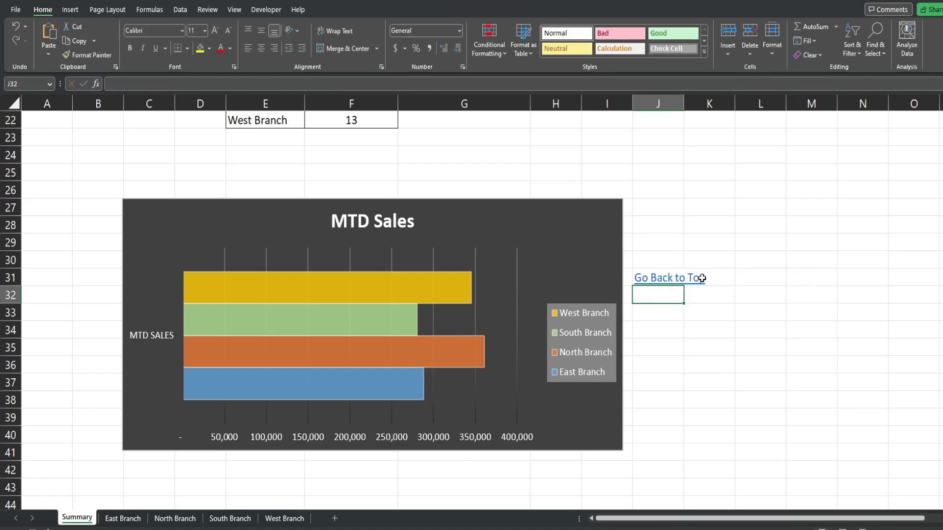
- Test the Go Back to Top link and review the branch names and MTD sales in the Monthly Sales Summary table
{"action": "left_click", "coordinate": [670, 275]}
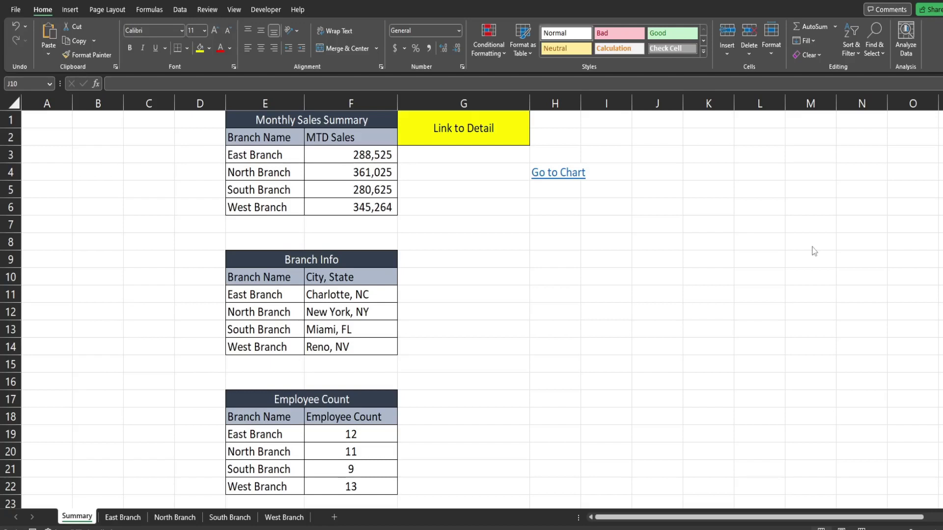
{"action": "left_click", "coordinate": [277, 155]}
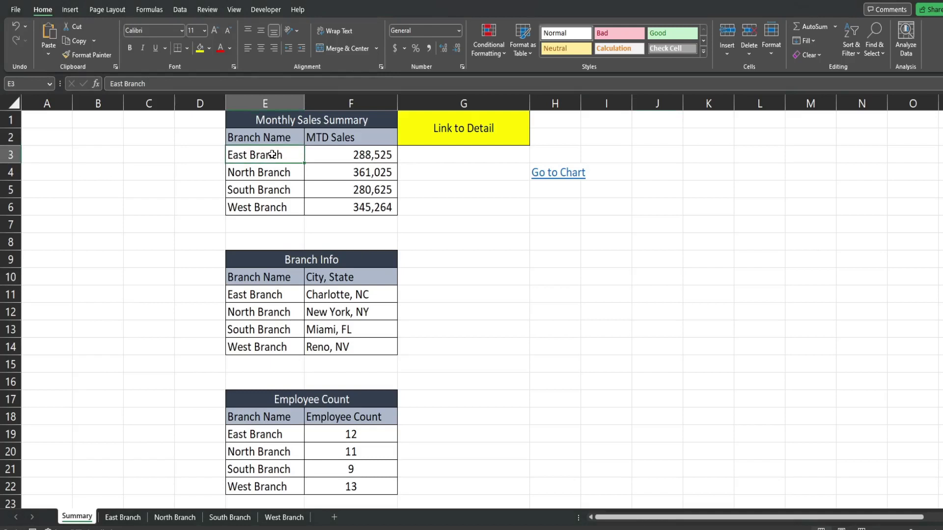
{"action": "left_click_drag", "start_coordinate": [338, 156], "coordinate": [338, 215]}
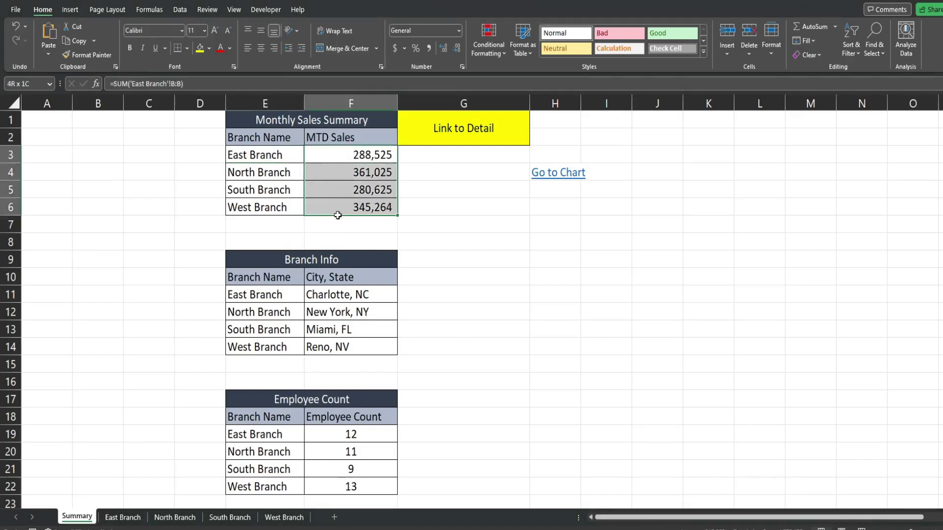
{"action": "left_click", "coordinate": [572, 212]}
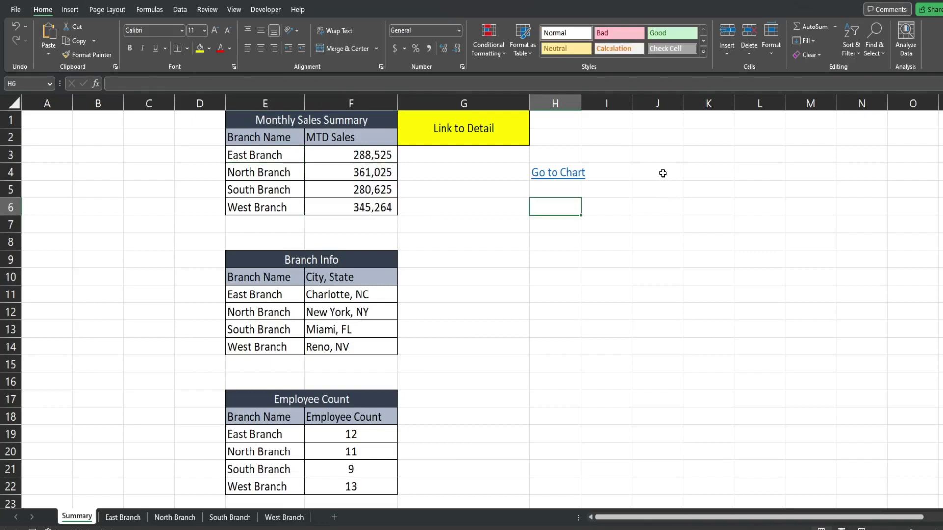
- Enter a formula in cell J4 of the Summary sheet that references cell A3 of the East Branch sheet
{"action": "left_click", "coordinate": [665, 172]}
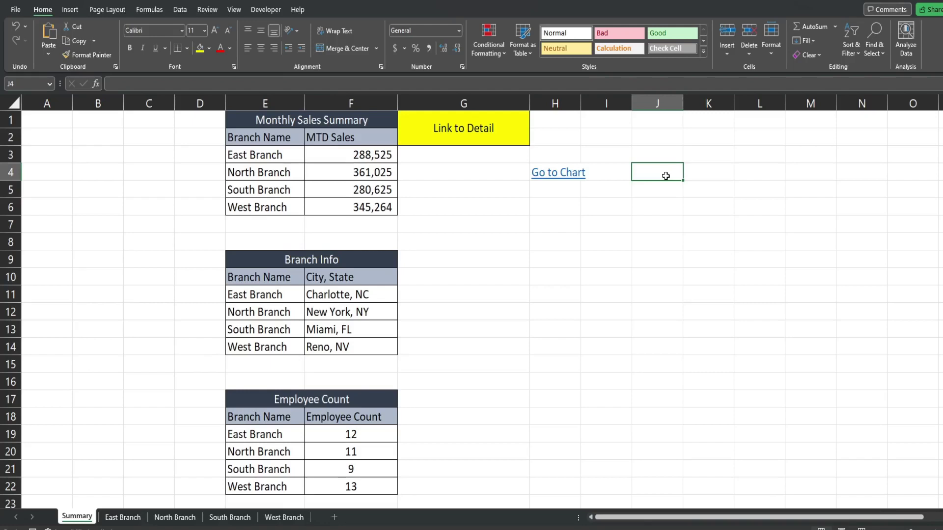
{"action": "type", "text": "="}
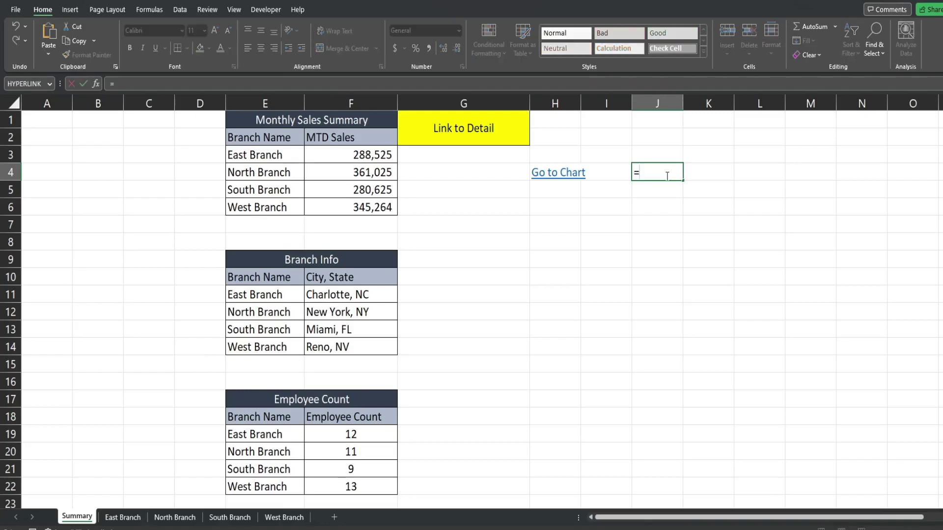
{"action": "left_click", "coordinate": [123, 518]}
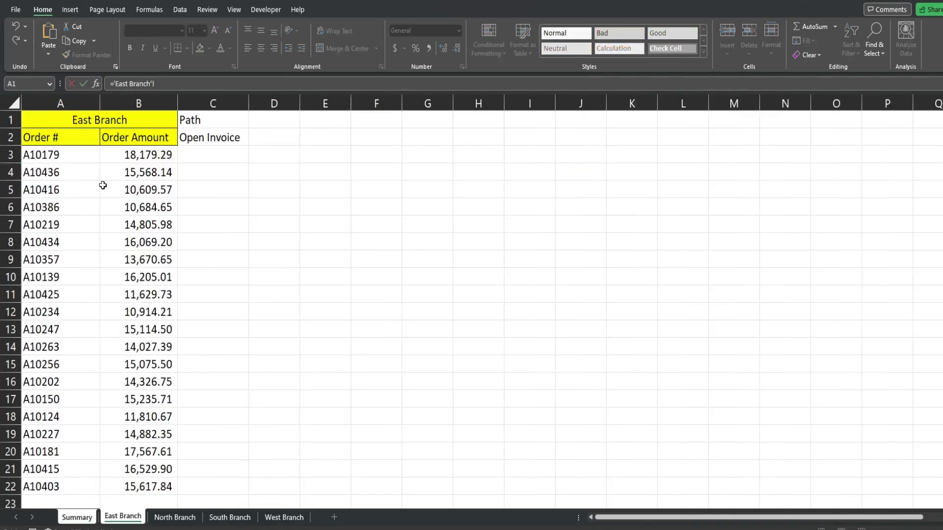
{"action": "left_click", "coordinate": [42, 156]}
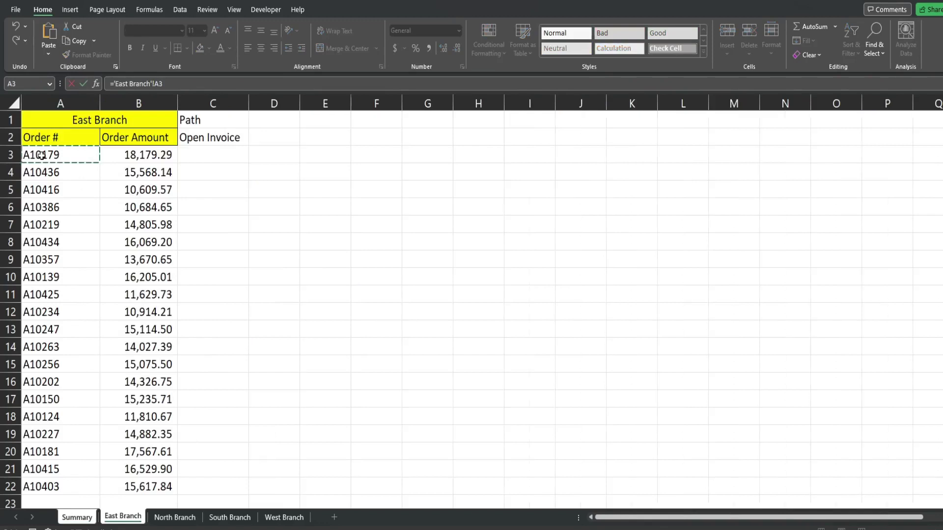
{"action": "key", "text": "Return"}
{"action": "left_click", "coordinate": [664, 176]}
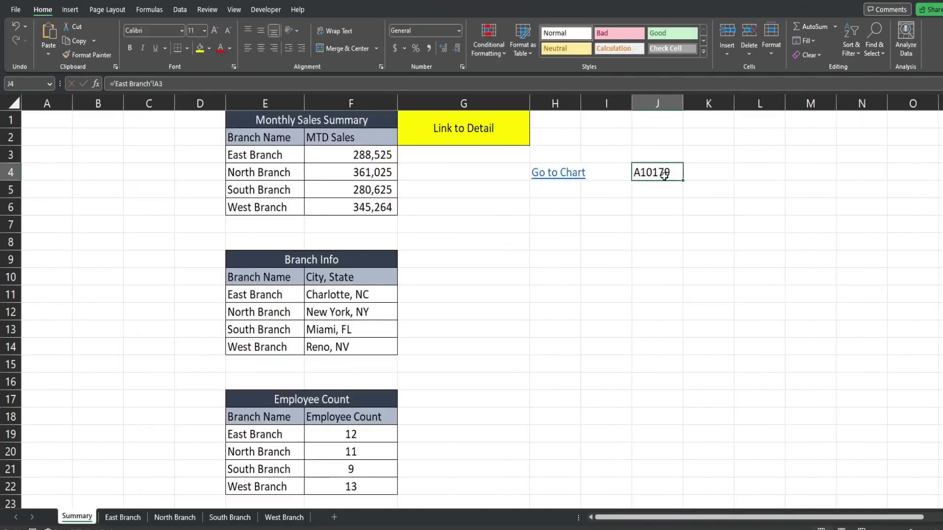
- Examine the sheet name and cell address parts of the formula in J4, and clear that cell
{"action": "double_click", "coordinate": [664, 176]}
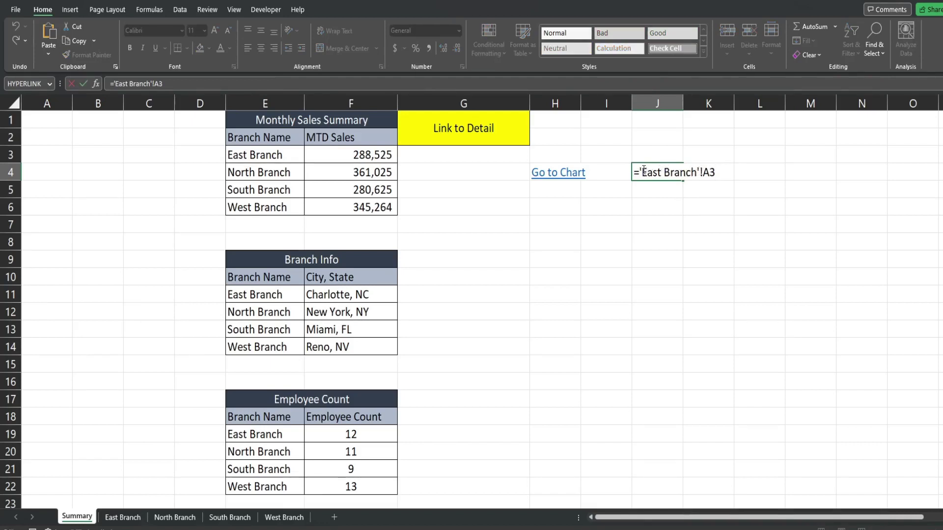
{"action": "left_click_drag", "start_coordinate": [704, 172], "coordinate": [640, 170]}
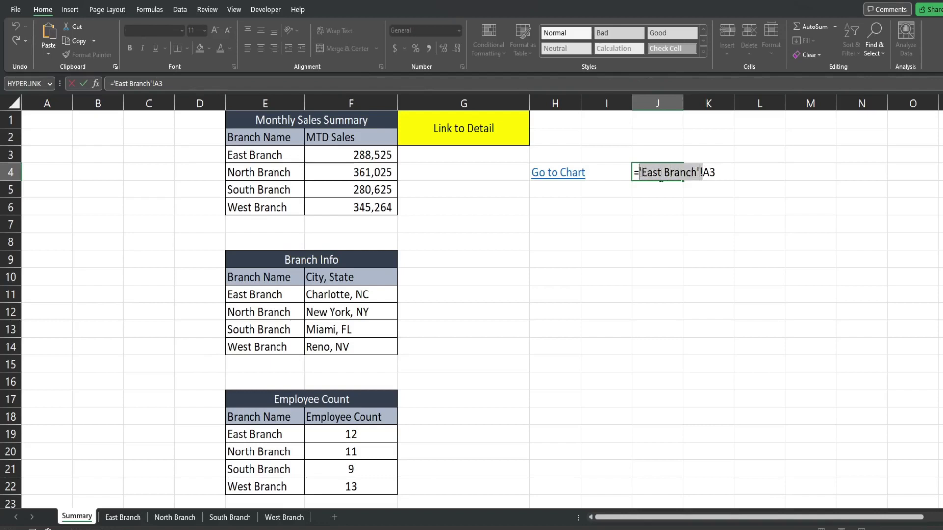
{"action": "left_click_drag", "start_coordinate": [715, 172], "coordinate": [699, 171]}
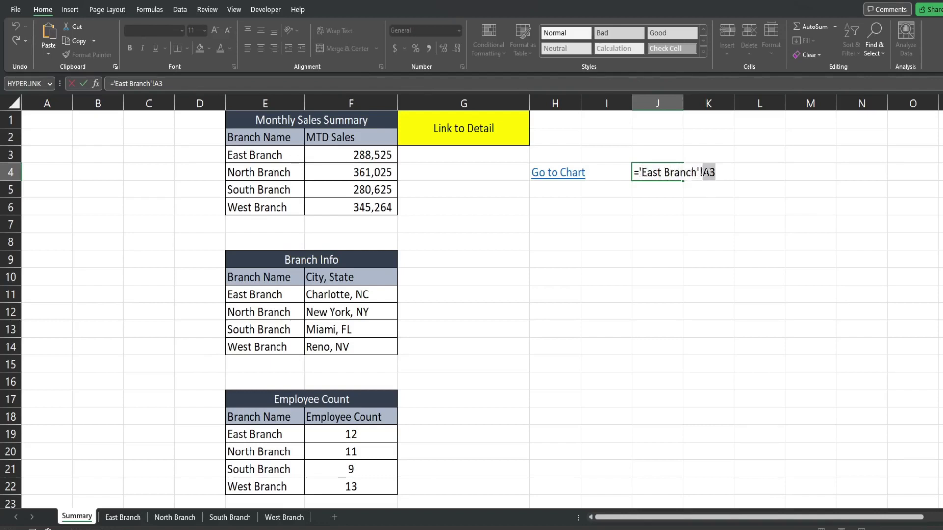
{"action": "key", "text": "ctrl+Return"}
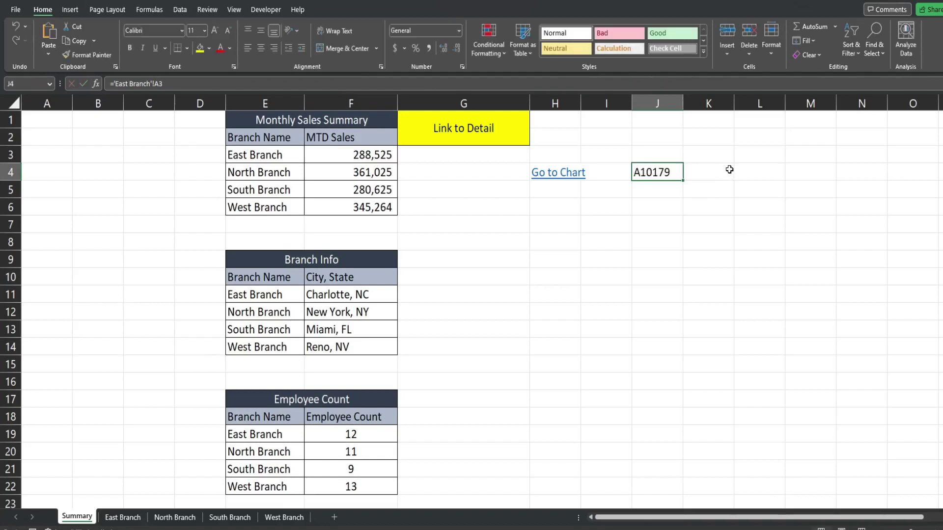
- Enter =HYPERLINK("#'East Branch'!A1","East Branch Detail") in cell G3 of the Summary sheet and follow the link
{"action": "left_click", "coordinate": [464, 152]}
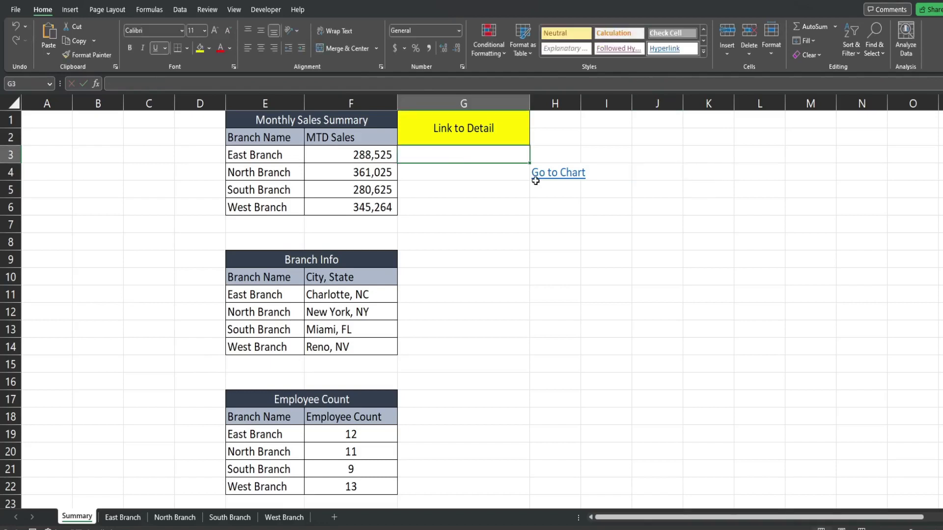
{"action": "type", "text": "=Hy"}
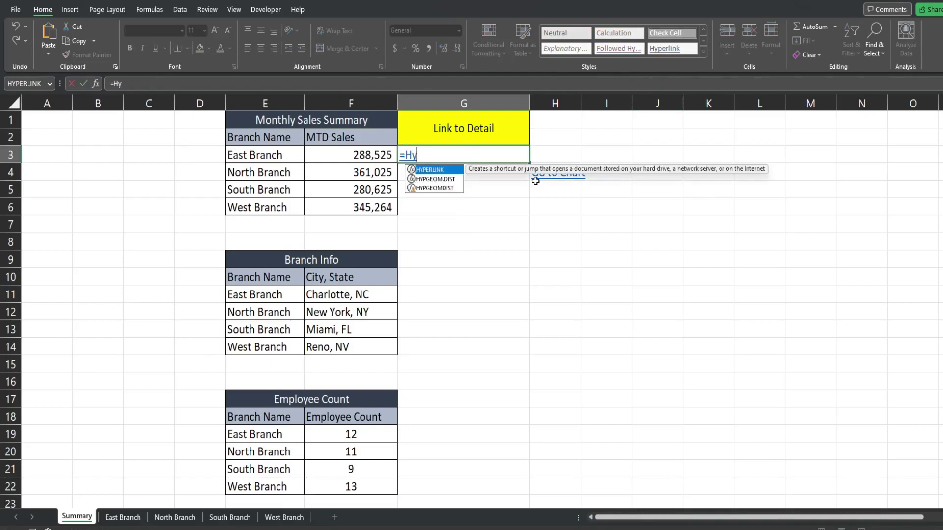
{"action": "key", "text": "Tab"}
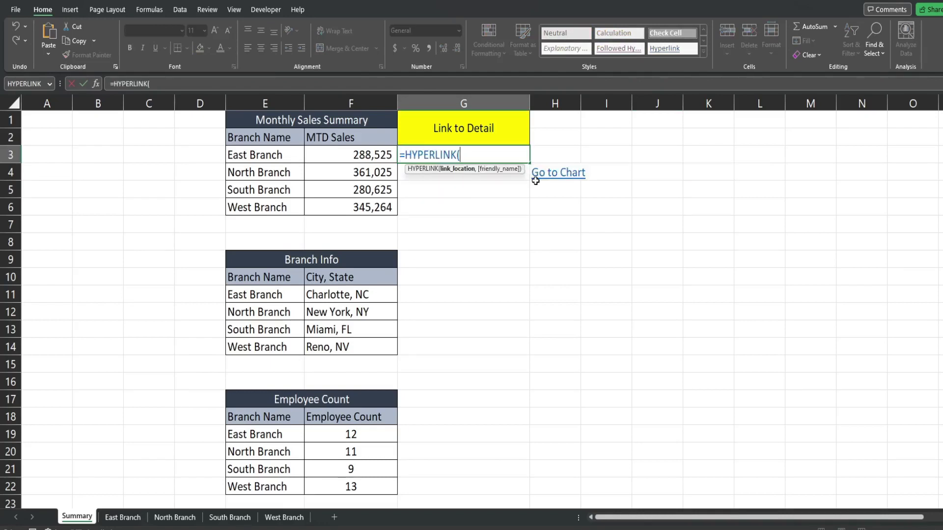
{"action": "type", "text": "\"#'East Branch'!"}
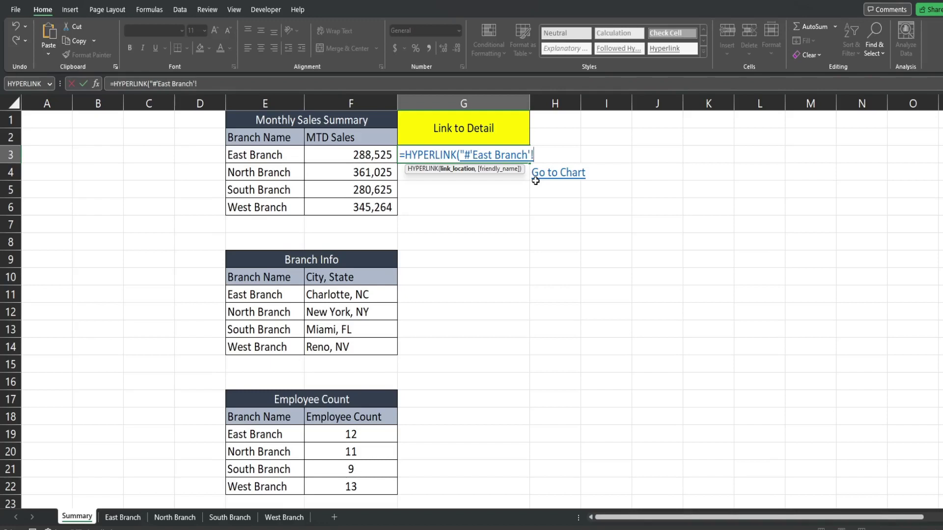
{"action": "type", "text": "A1\",\"East Branch Detail"}
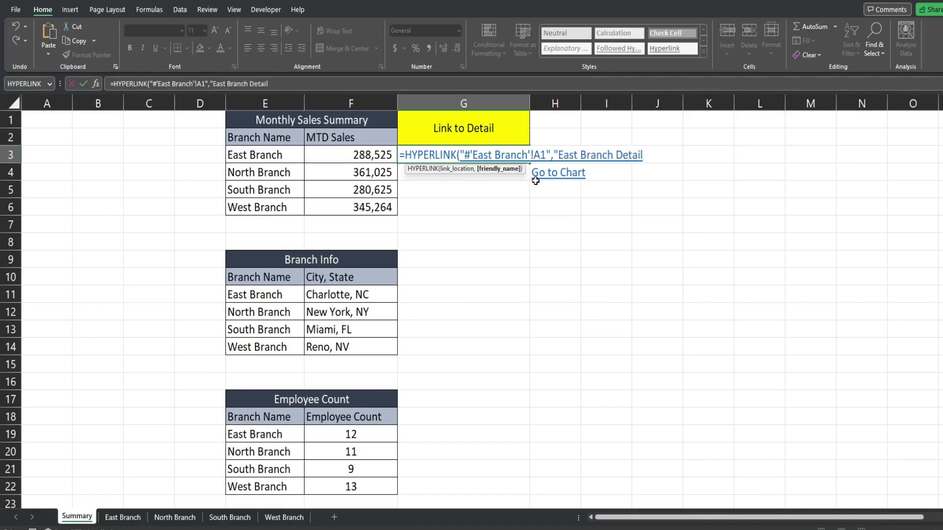
{"action": "type", "text": "\")"}
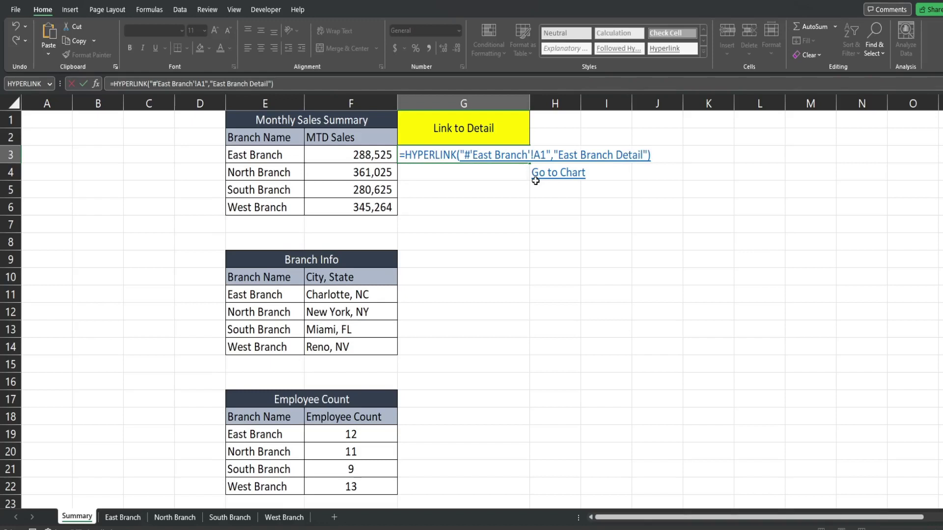
{"action": "key", "text": "Return"}
{"action": "left_click", "coordinate": [469, 157]}
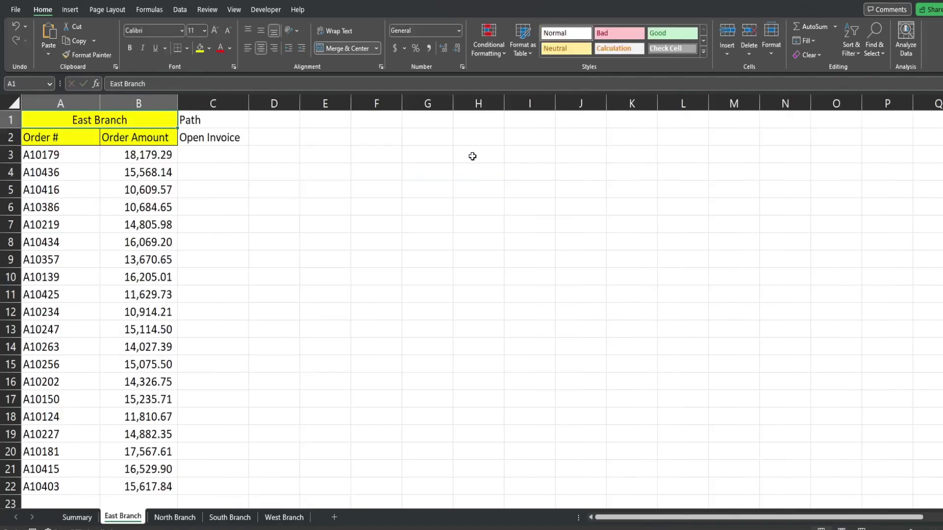
- Enter =HYPERLINK("#'Summary'!G1","Go Back to Summary") in cell E2 of the East Branch sheet and follow the link
{"action": "left_click", "coordinate": [318, 142]}
{"action": "type", "text": "="}
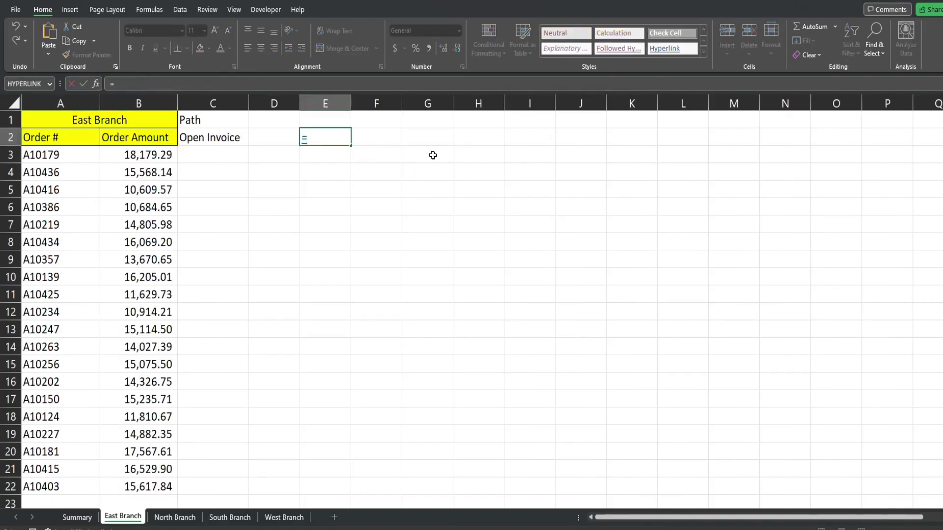
{"action": "type", "text": "Hy"}
{"action": "key", "text": "Tab"}
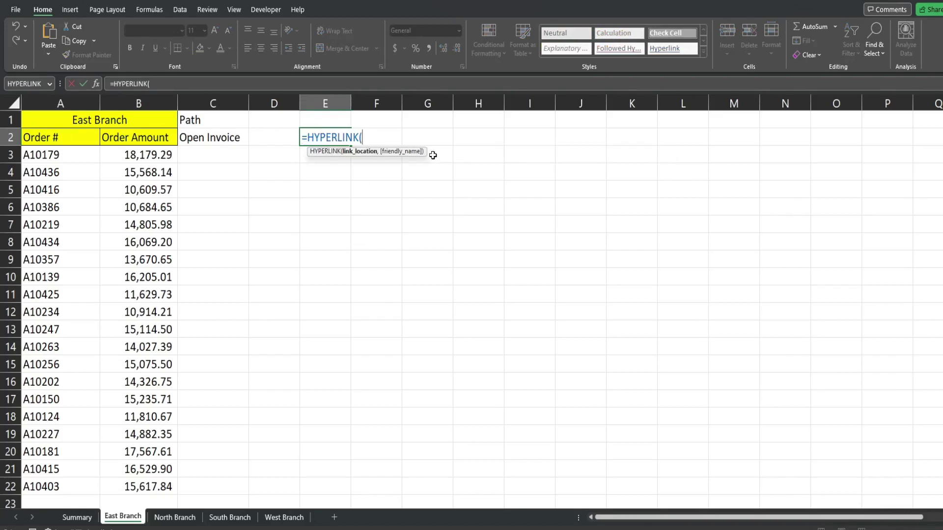
{"action": "type", "text": "\"#'Summary"}
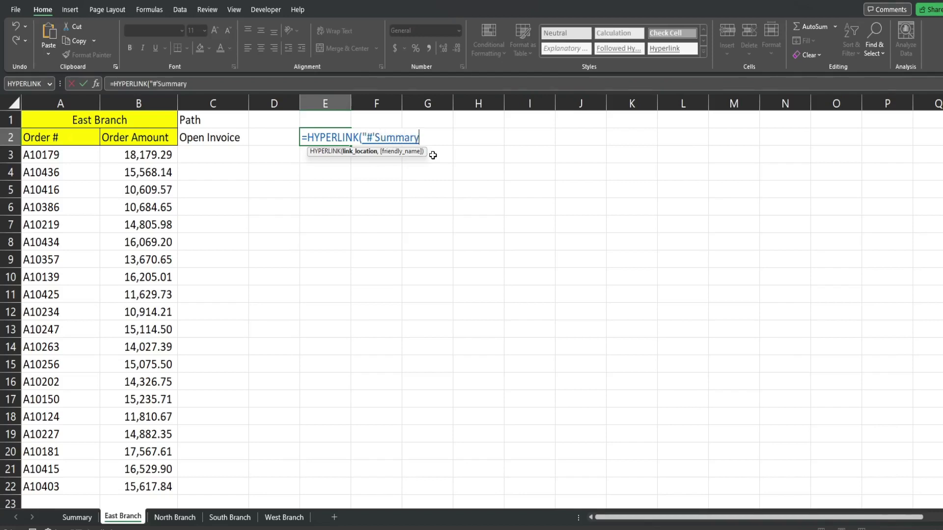
{"action": "type", "text": "'!G1\",\""}
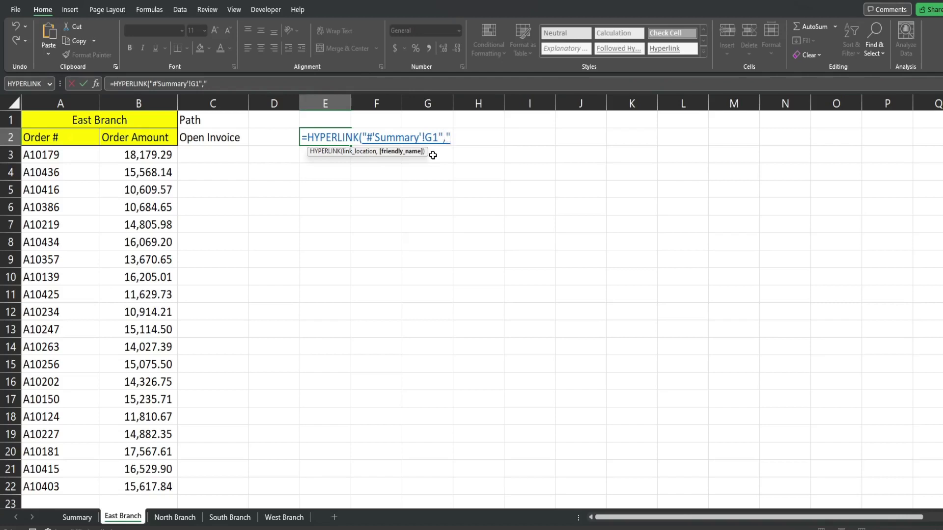
{"action": "type", "text": "Go Back to Su"}
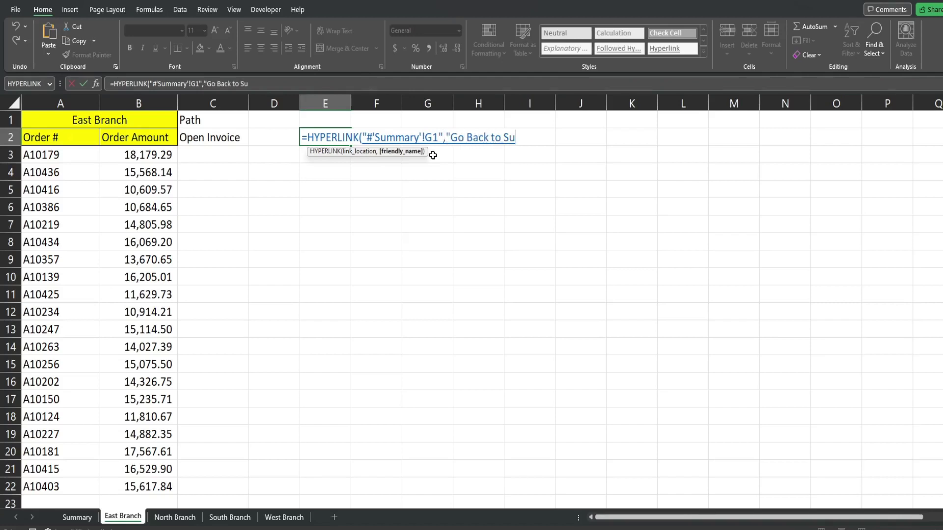
{"action": "type", "text": "mmary\")"}
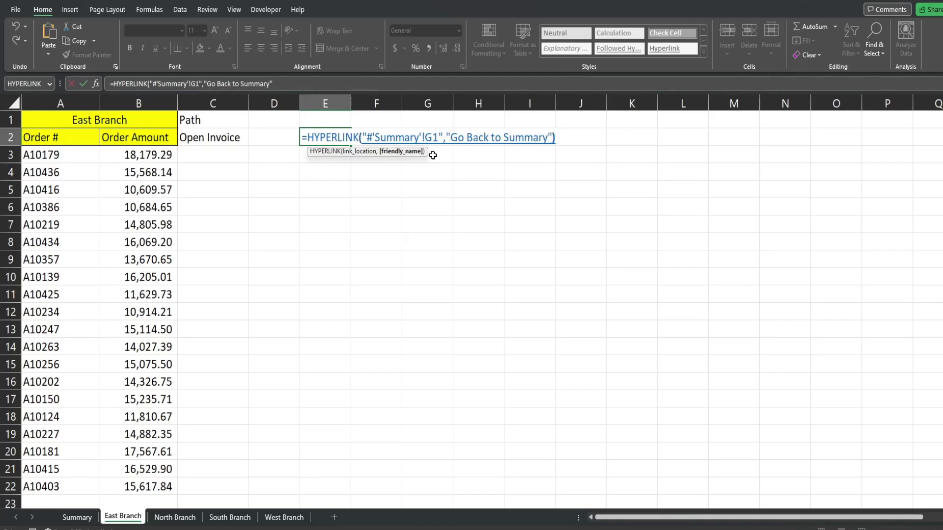
{"action": "key", "text": "Return"}
{"action": "left_click", "coordinate": [334, 142]}
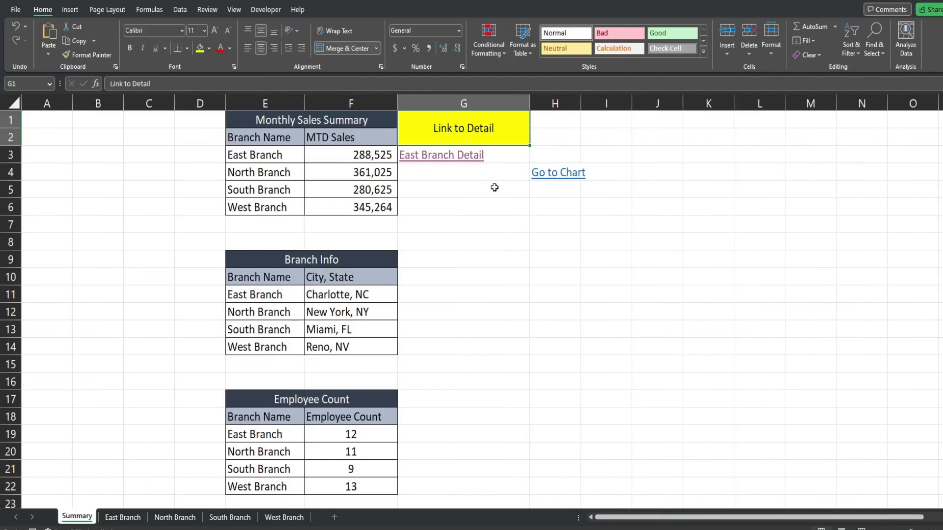
- Fill the G3 link formula down to G6, and edit G4 to =HYPERLINK("#'North Branch'!A1","North Branch Detail")
{"action": "left_click", "coordinate": [507, 156]}
{"action": "left_click_drag", "start_coordinate": [530, 164], "coordinate": [527, 210]}
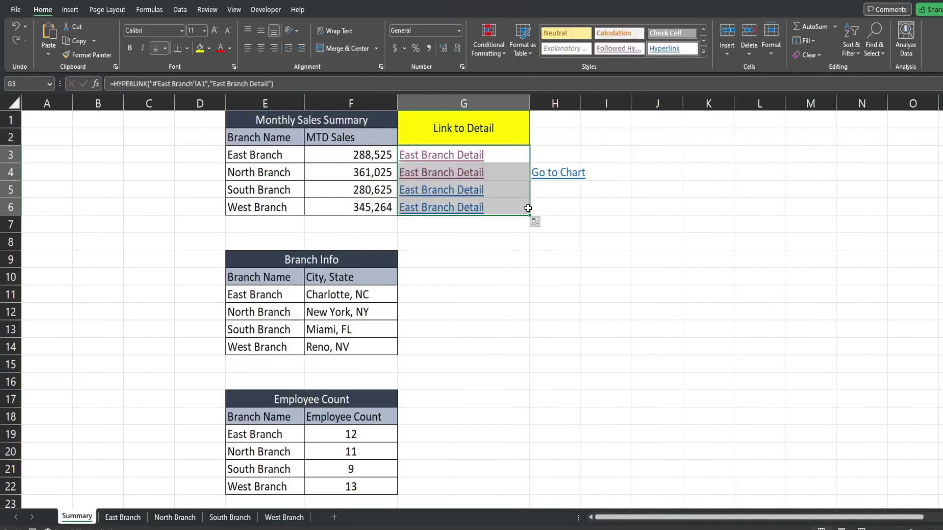
{"action": "left_click", "coordinate": [511, 176]}
{"action": "double_click", "coordinate": [512, 176]}
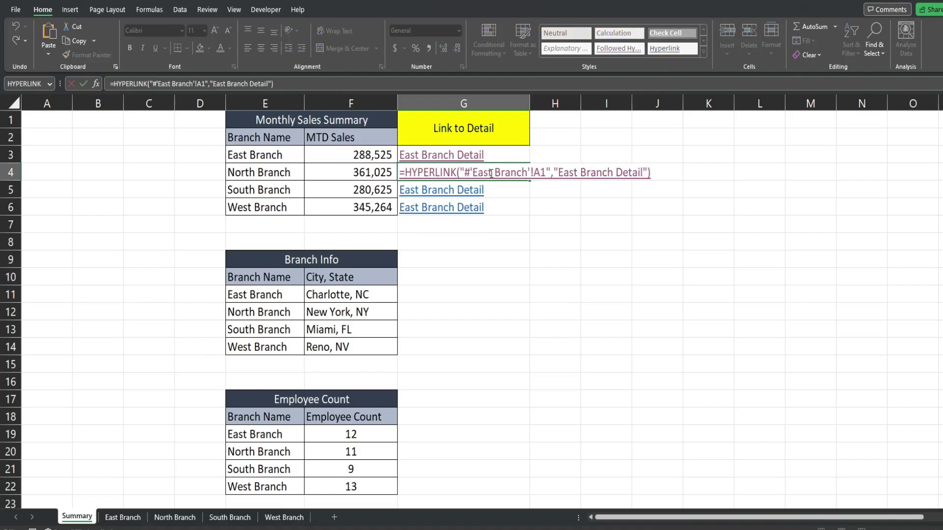
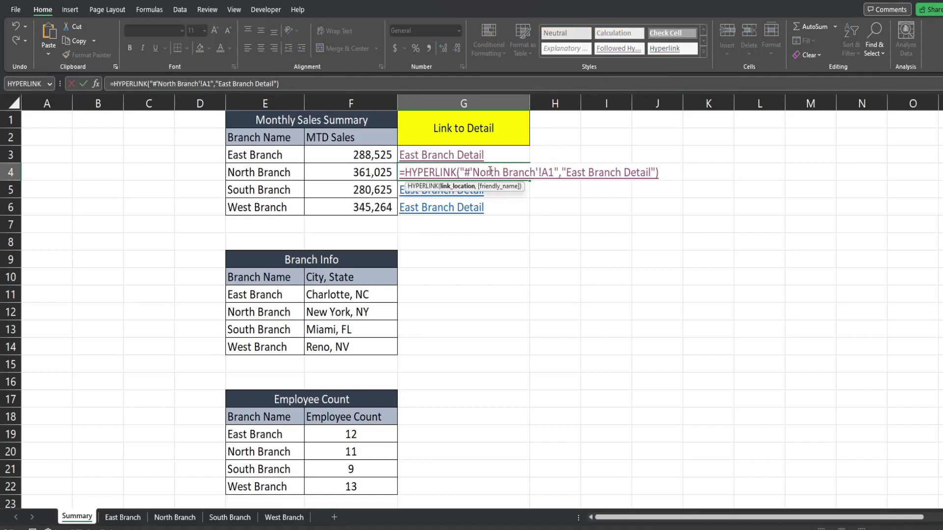
{"action": "left_click_drag", "start_coordinate": [585, 172], "coordinate": [567, 172]}
{"action": "type", "text": "Nort"}
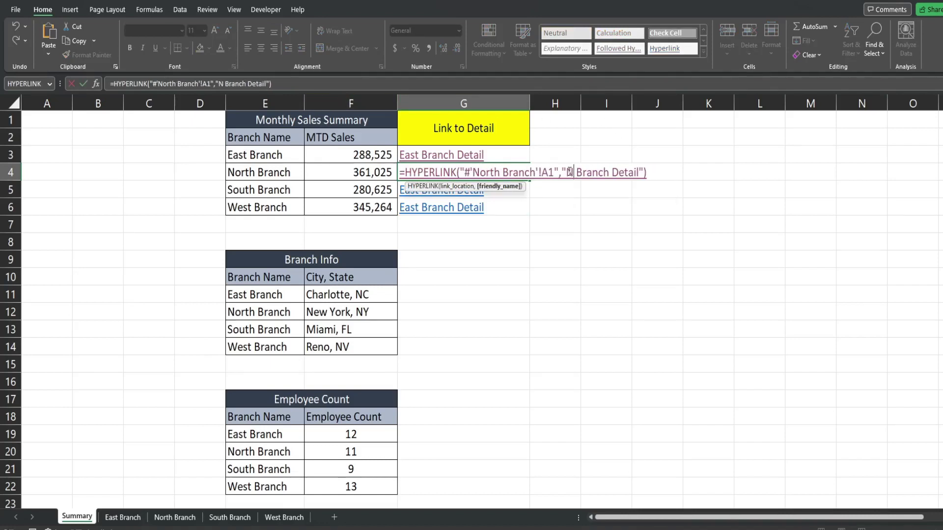
{"action": "type", "text": "h"}
{"action": "key", "text": "Return"}
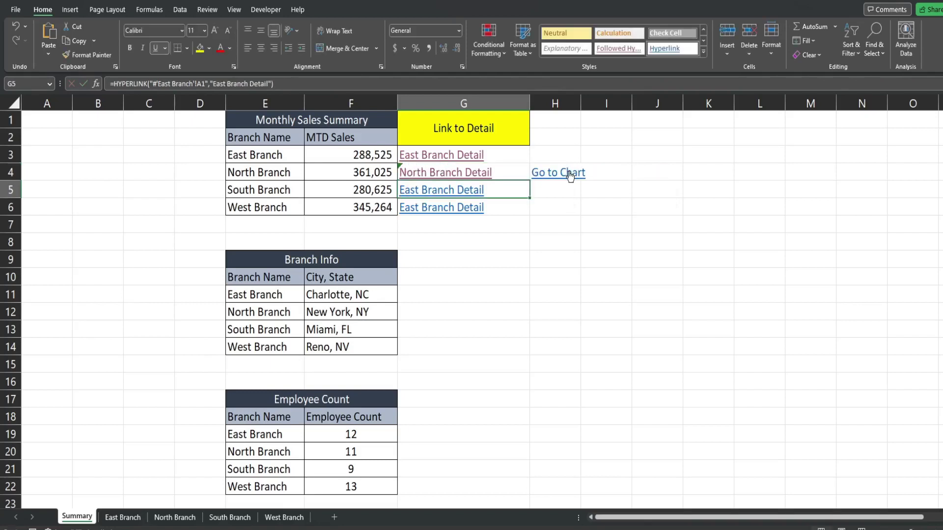
- Change the formula in cell G5 to =HYPERLINK("#'South Branch'!A1","South Branch Detail")
{"action": "key", "text": "F2"}
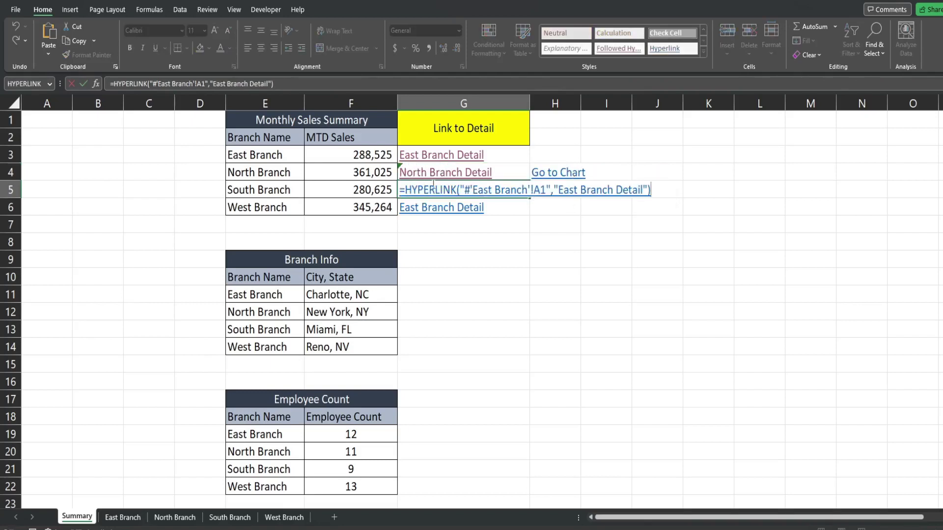
{"action": "left_click", "coordinate": [489, 190]}
{"action": "left_click_drag", "start_coordinate": [492, 190], "coordinate": [473, 190]}
{"action": "type", "text": "South"}
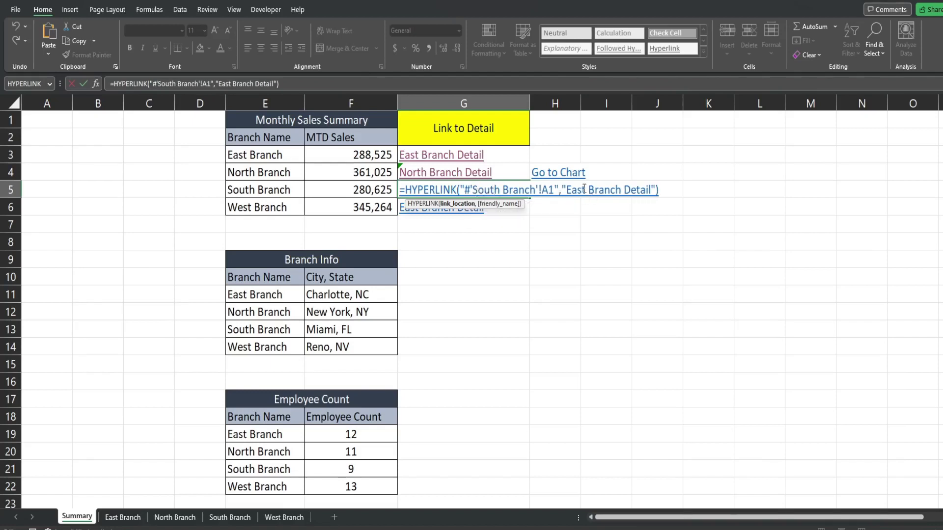
{"action": "left_click_drag", "start_coordinate": [586, 189], "coordinate": [571, 189]}
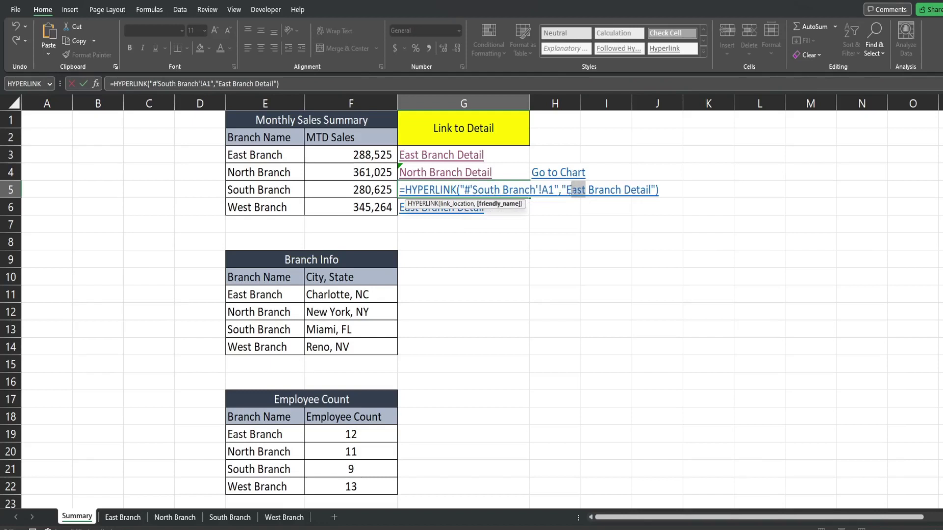
{"action": "key", "text": "BackSpace"}
{"action": "key", "text": "BackSpace"}
{"action": "type", "text": "South"}
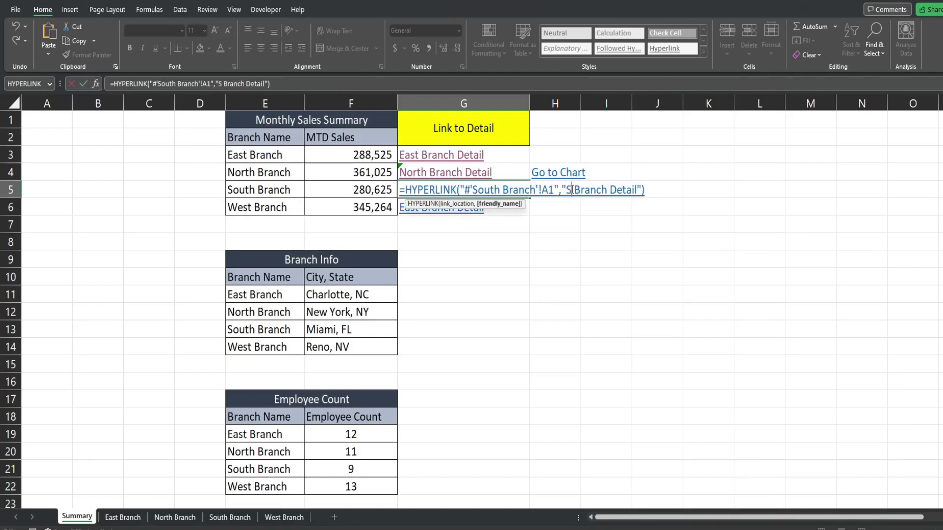
{"action": "key", "text": "Return"}
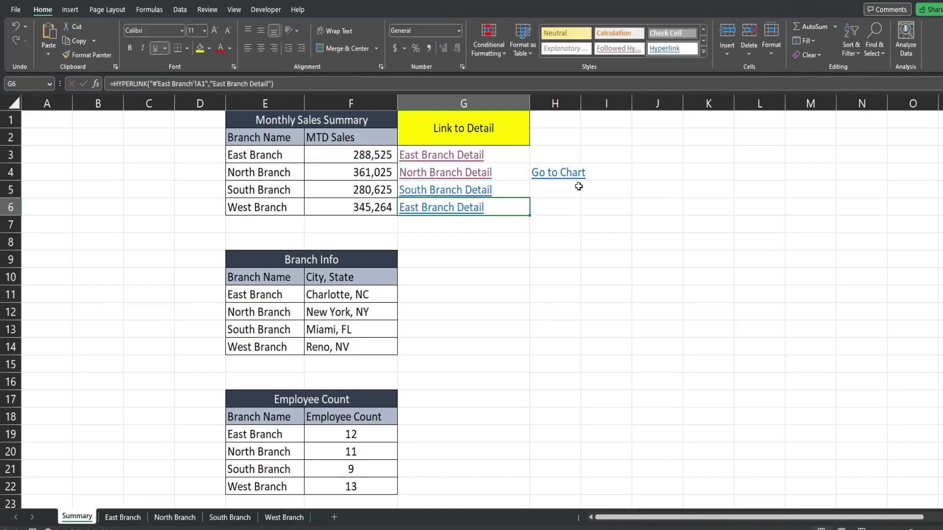
- Change the formula in G6 to =HYPERLINK("#'West Branch'!A1","West Branch Detail"), and follow the South Branch Detail link
{"action": "key", "text": "F2"}
{"action": "left_click_drag", "start_coordinate": [494, 209], "coordinate": [474, 208]}
{"action": "type", "text": "West"}
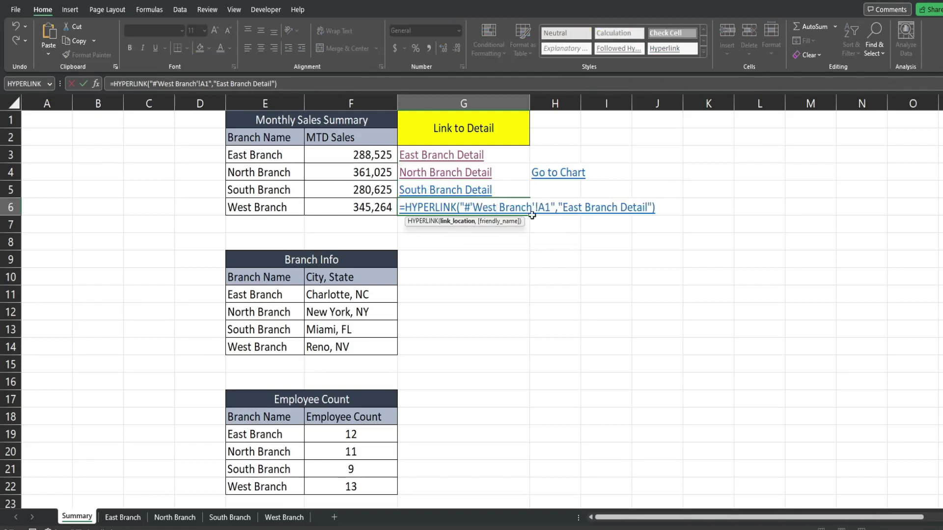
{"action": "left_click_drag", "start_coordinate": [581, 208], "coordinate": [563, 208]}
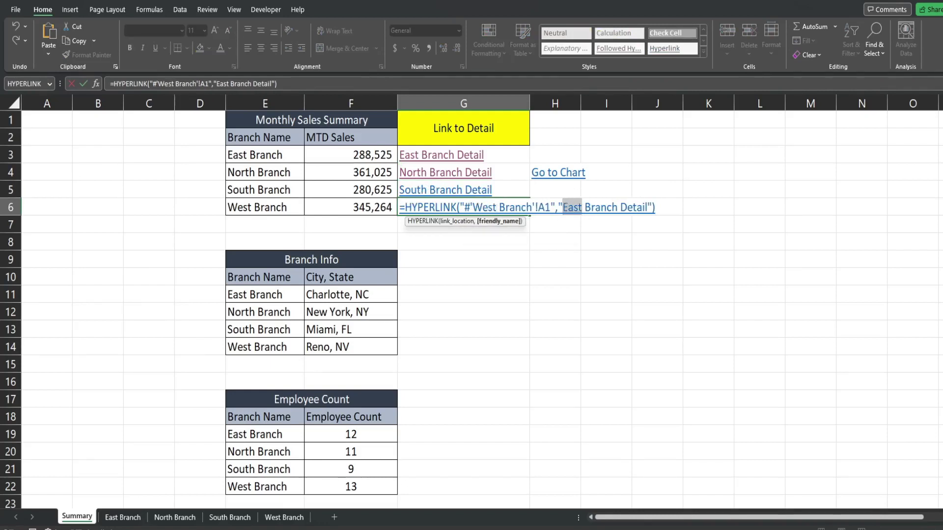
{"action": "type", "text": "West"}
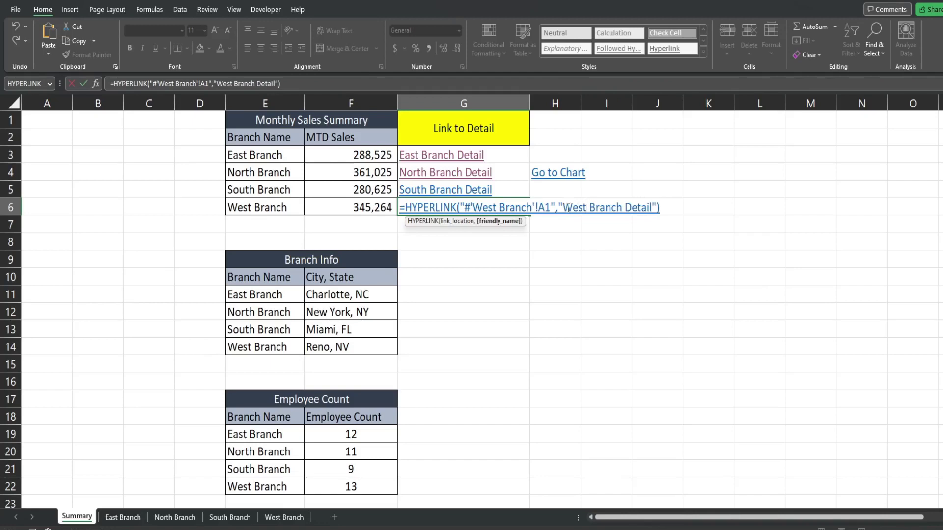
{"action": "key", "text": "Return"}
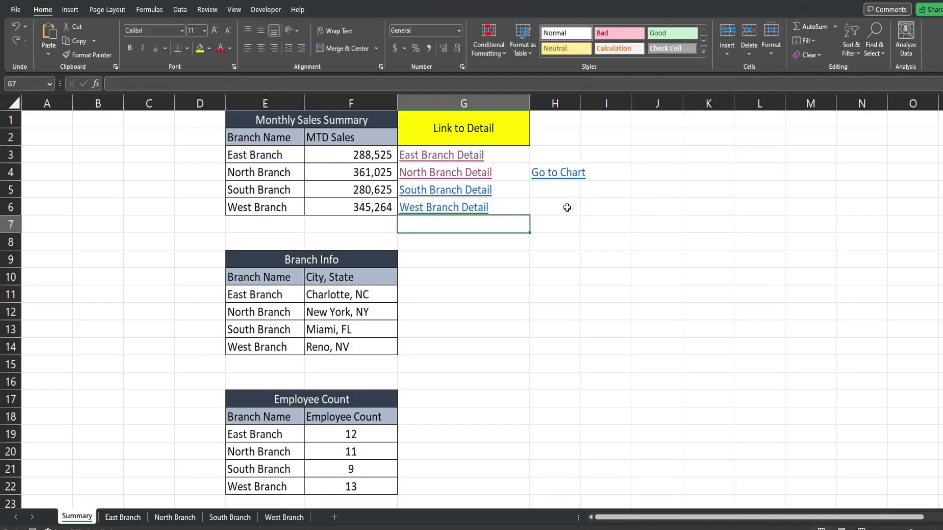
{"action": "left_click", "coordinate": [485, 195]}
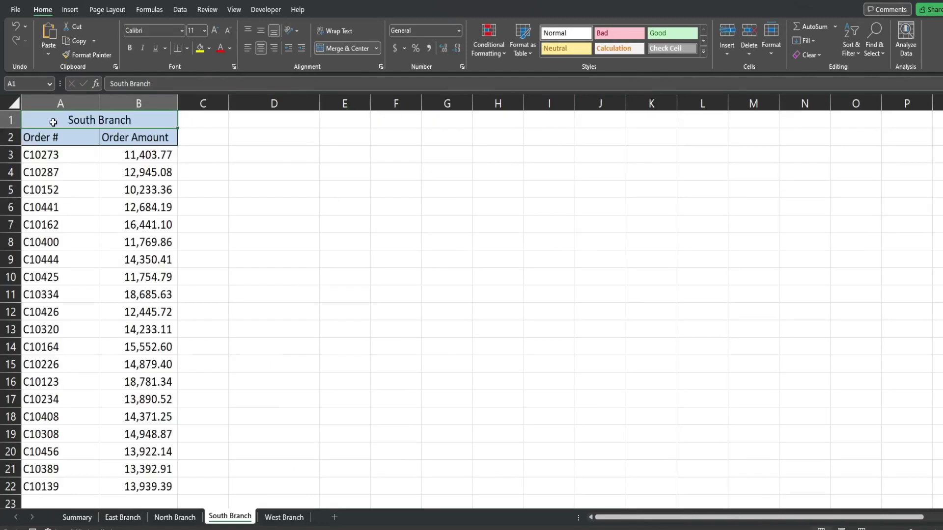
- Copy the full HYPERLINK formula text from cell E2 of the East Branch sheet
{"action": "left_click", "coordinate": [122, 517]}
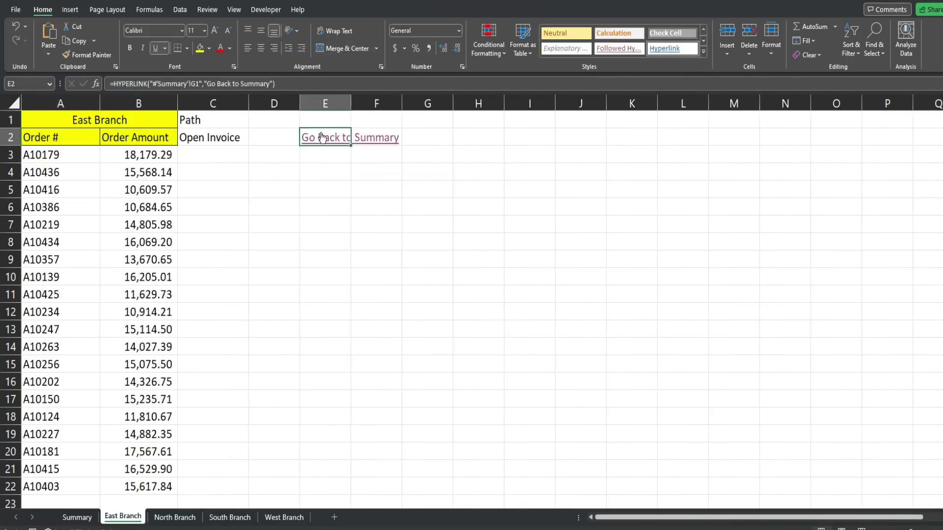
{"action": "key", "text": "F2"}
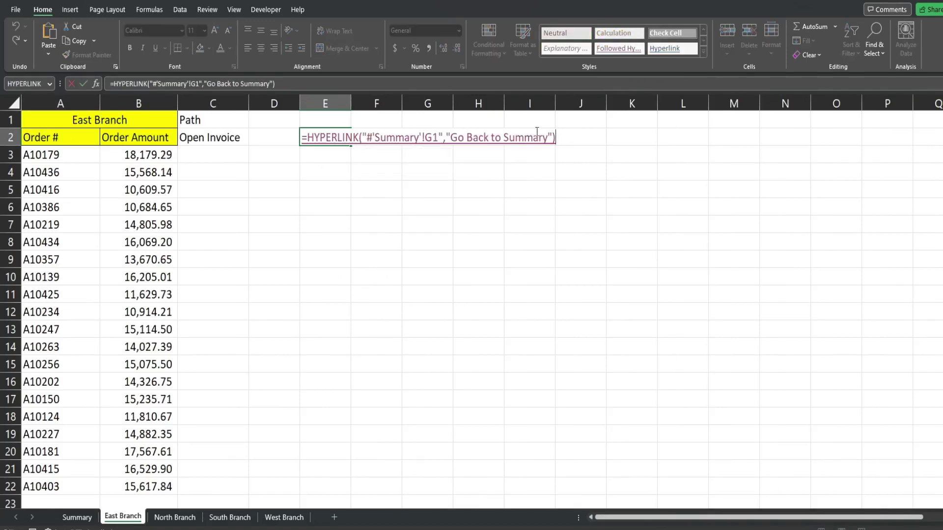
{"action": "left_click_drag", "start_coordinate": [561, 135], "coordinate": [301, 136]}
{"action": "key", "text": "ctrl+c"}
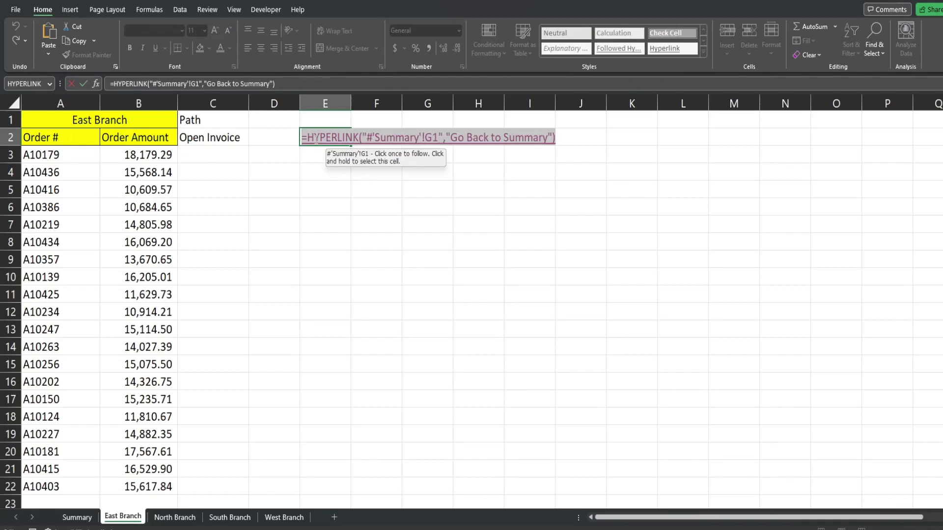
{"action": "key", "text": "Return"}
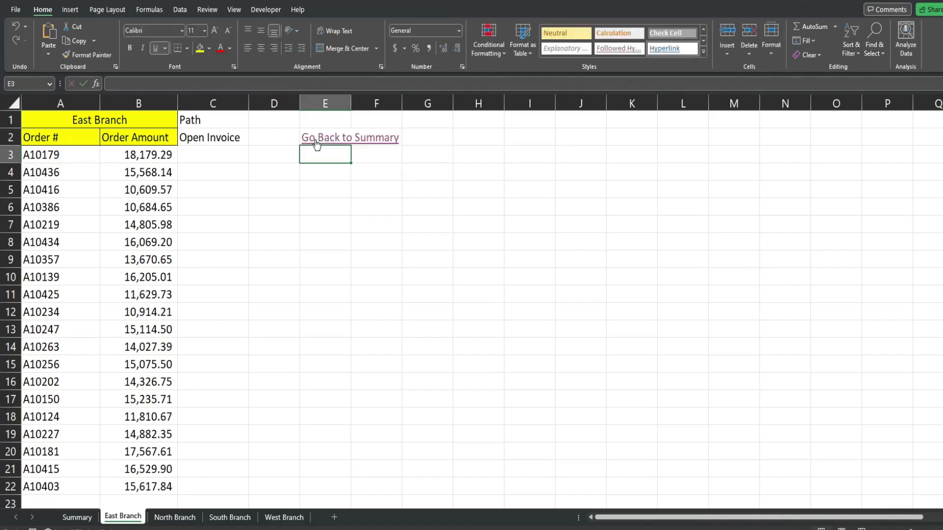
- Paste the copied Go Back to Summary formula into cell D2 of the North Branch sheet and follow the link
{"action": "left_click", "coordinate": [174, 517]}
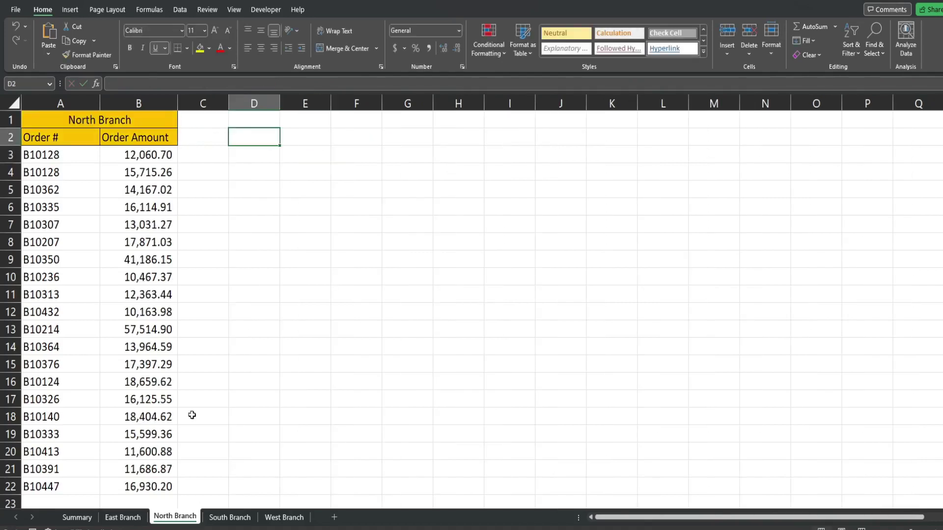
{"action": "key", "text": "F2"}
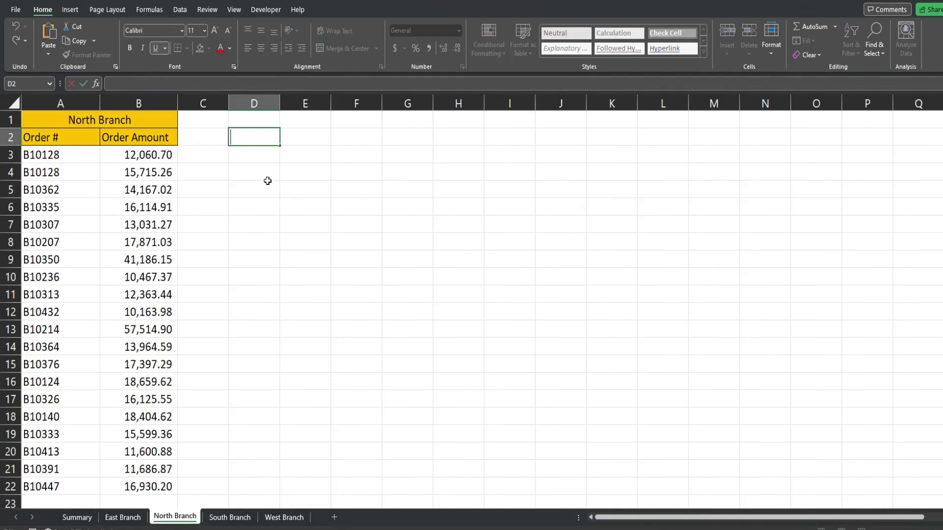
{"action": "key", "text": "ctrl+v"}
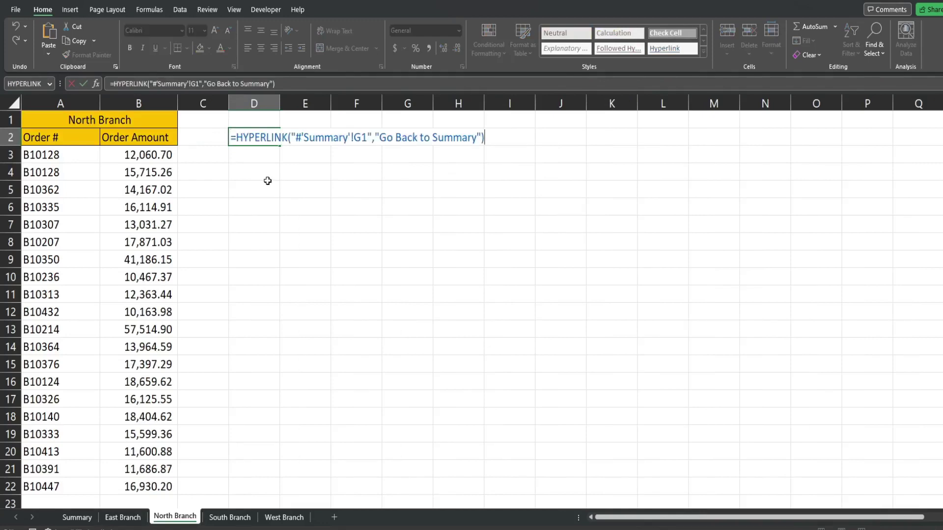
{"action": "key", "text": "Return"}
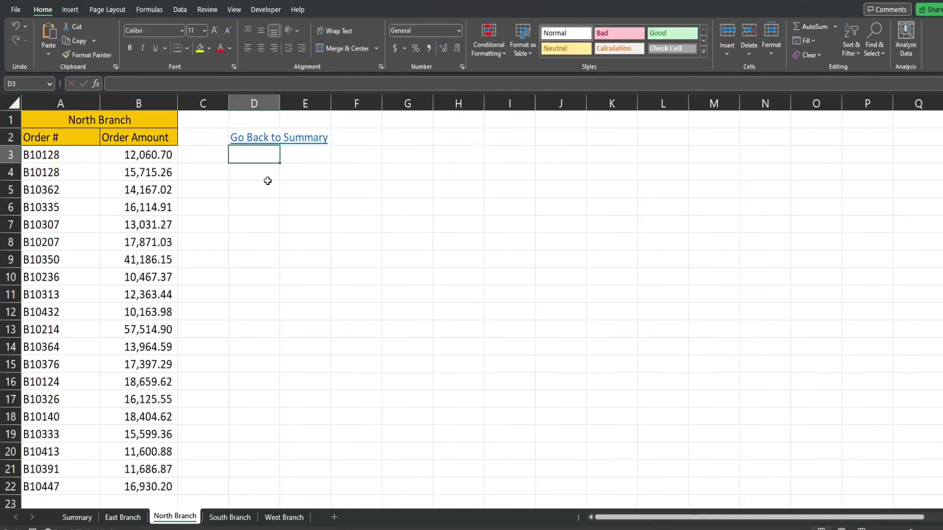
{"action": "left_click", "coordinate": [273, 139]}
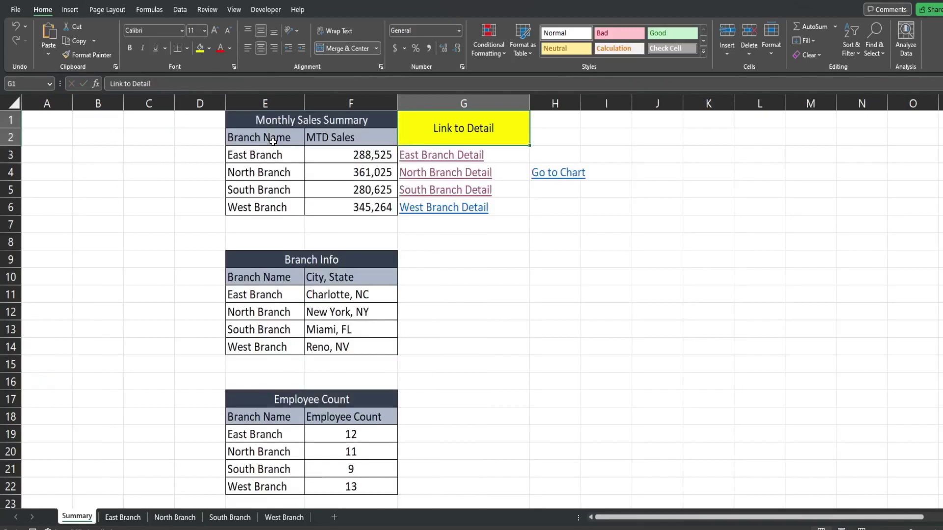
- Enter =HYPERLINK("#'Summary'!G1","Go Back to Summary") in cell D2 of the South Branch sheet
{"action": "left_click", "coordinate": [231, 517]}
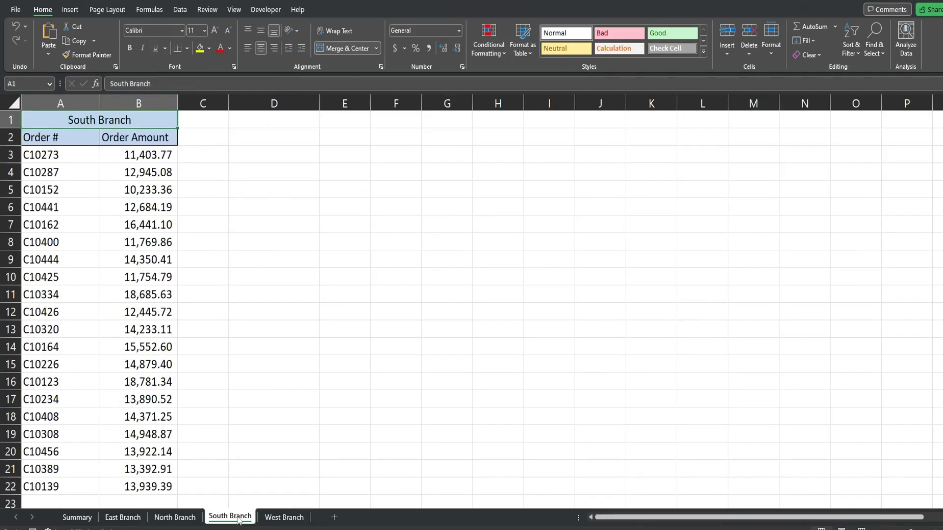
{"action": "left_click", "coordinate": [271, 143]}
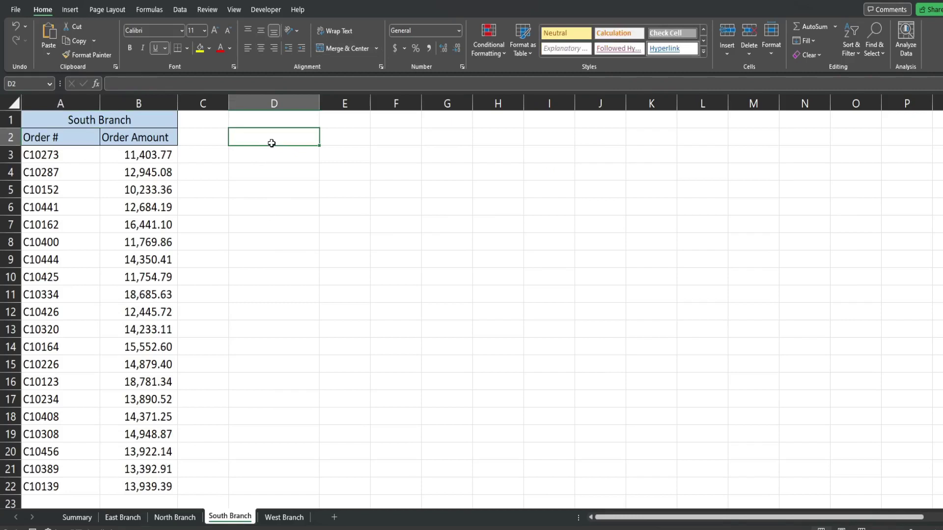
{"action": "type", "text": "=HYPERLINK(\"#Summary!G1\",\"Go Back to Summary\")"}
{"action": "key", "text": "Return"}
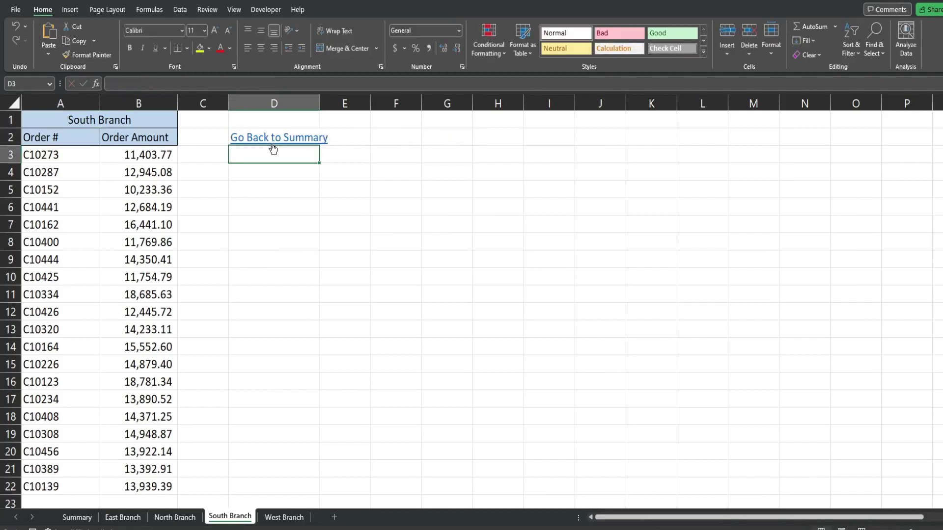
- Enter =HYPERLINK("#'Summary'!G1","Go Back to Summary") in cell D2 of the West Branch sheet and follow the link
{"action": "left_click", "coordinate": [302, 518]}
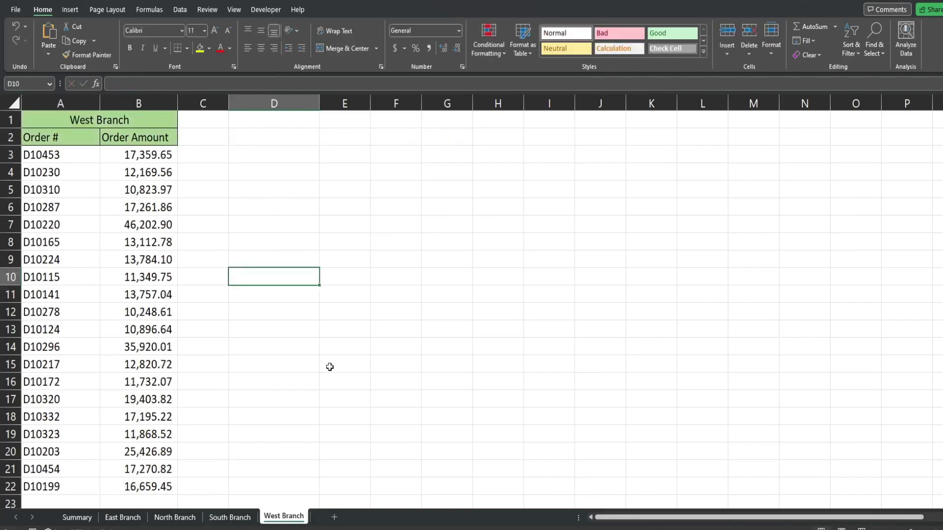
{"action": "left_click", "coordinate": [275, 144]}
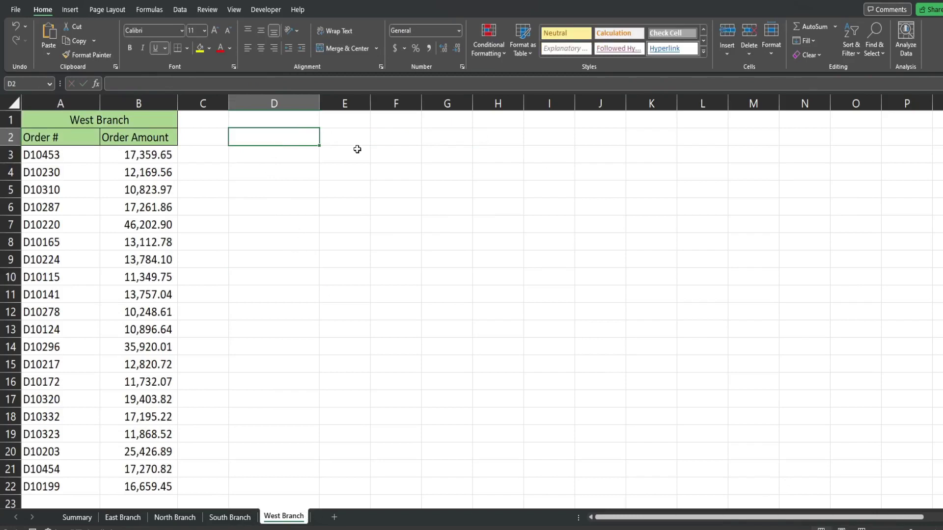
{"action": "type", "text": "=HYPERLINK(\"#'Summary'!G1\",\"Go Back to Summary\")"}
{"action": "key", "text": "Return"}
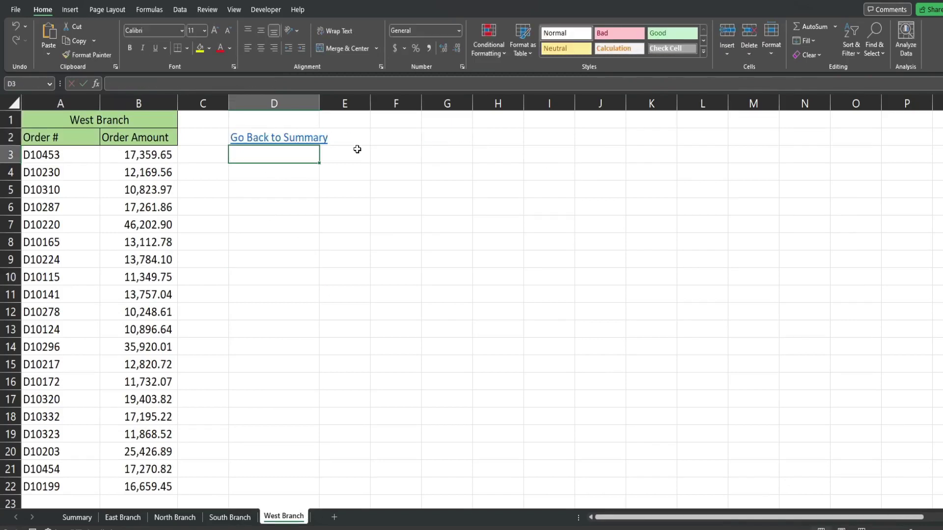
{"action": "left_click", "coordinate": [282, 139]}
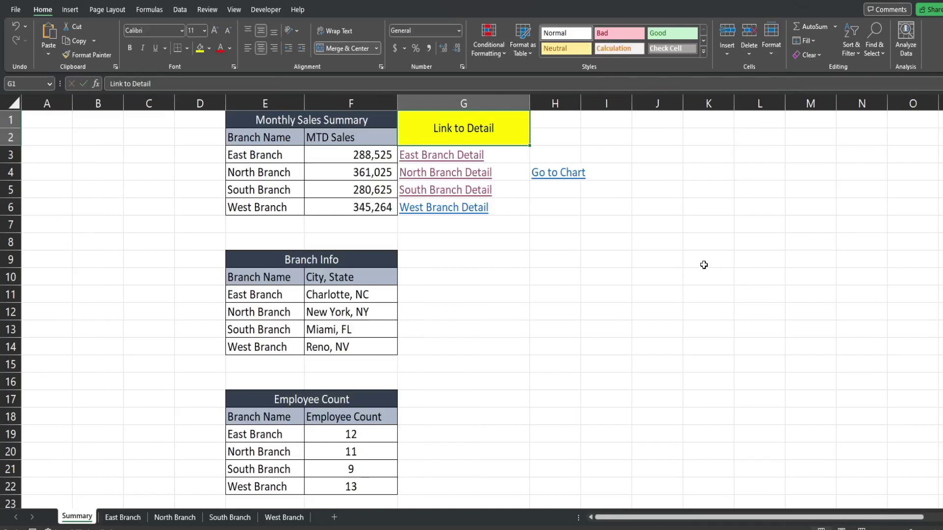
{"action": "left_click", "coordinate": [628, 235]}
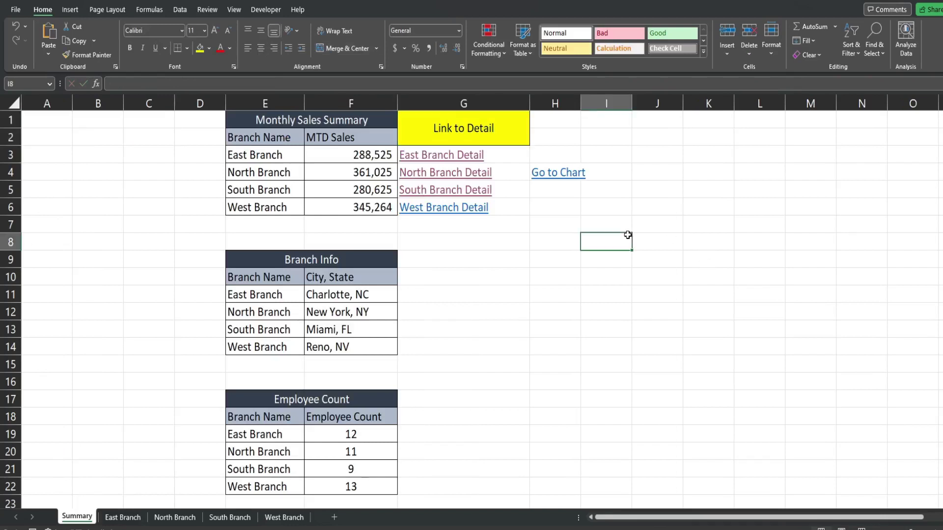
{"action": "left_click", "coordinate": [555, 382]}
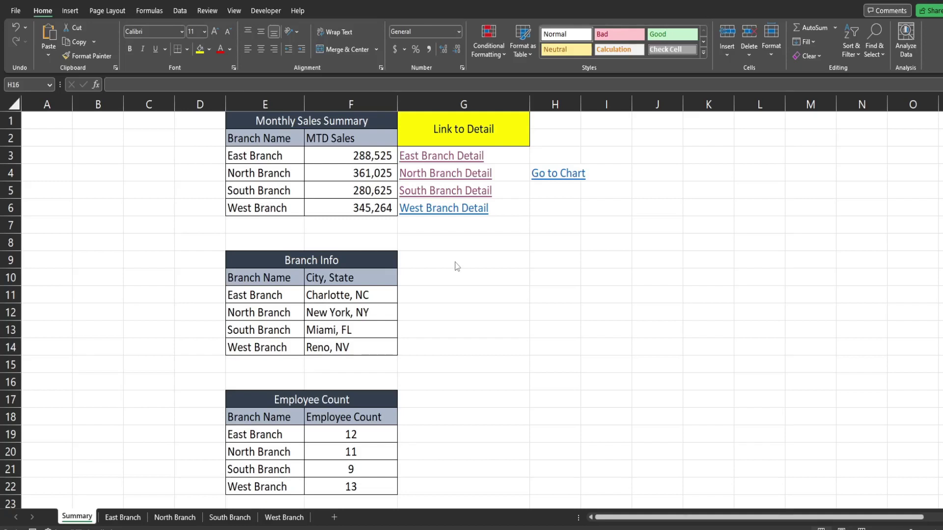
- Follow the East Branch Detail link and examine the order numbers in A3:A22 alongside the empty Open Invoice column
{"action": "left_click", "coordinate": [444, 155]}
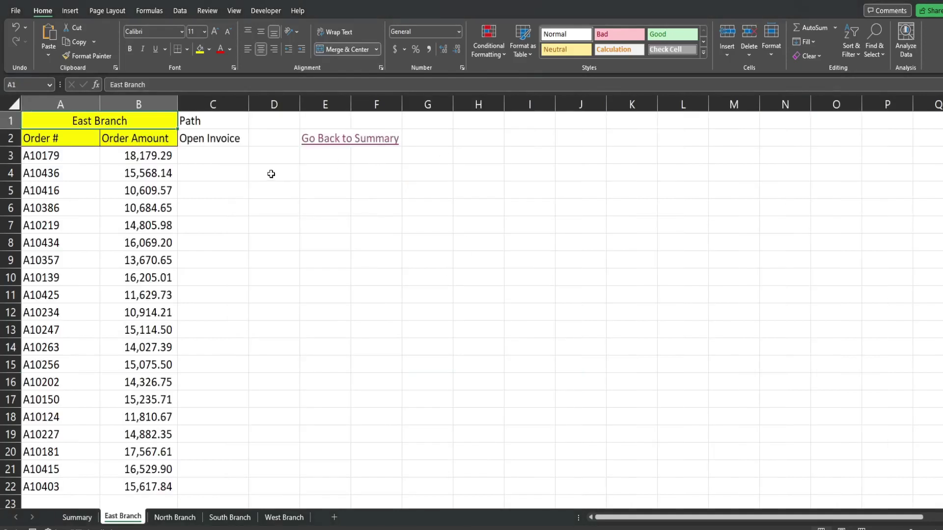
{"action": "left_click_drag", "start_coordinate": [215, 151], "coordinate": [215, 478]}
{"action": "left_click", "coordinate": [212, 154]}
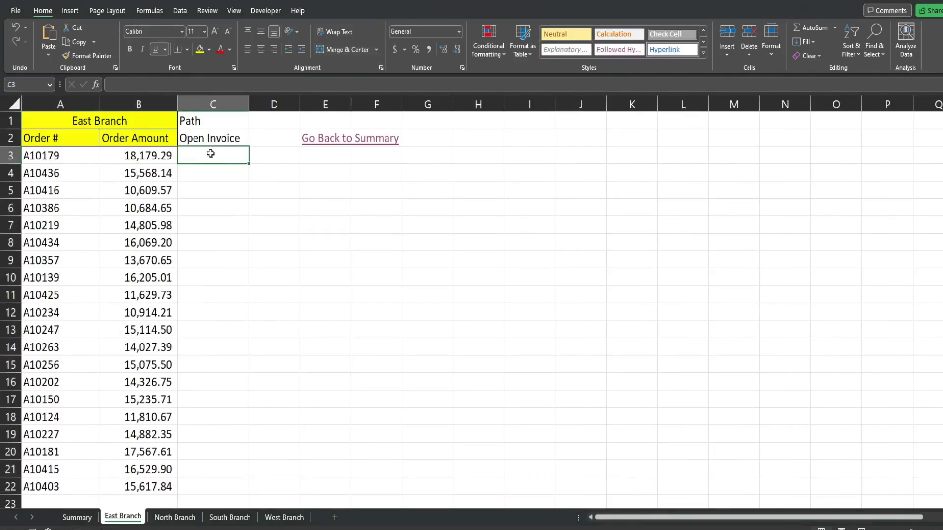
{"action": "left_click", "coordinate": [67, 155]}
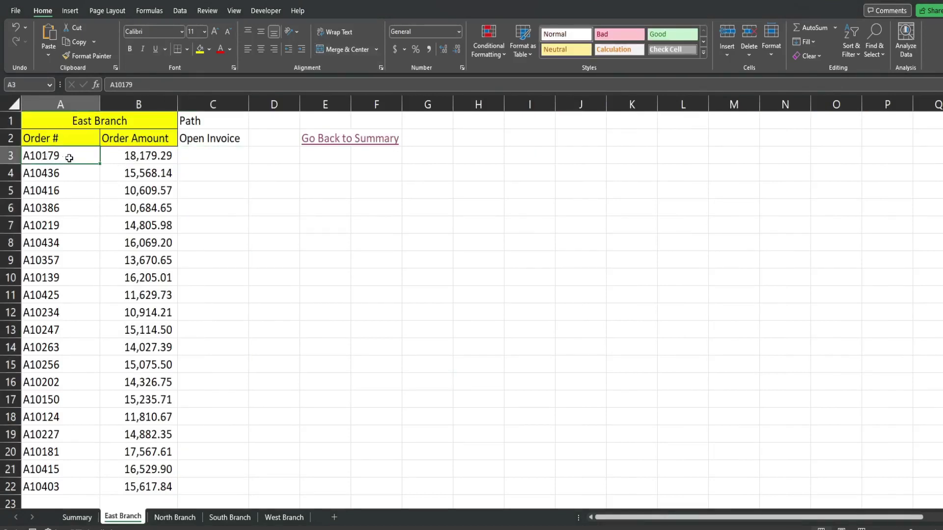
{"action": "left_click_drag", "start_coordinate": [74, 162], "coordinate": [71, 484]}
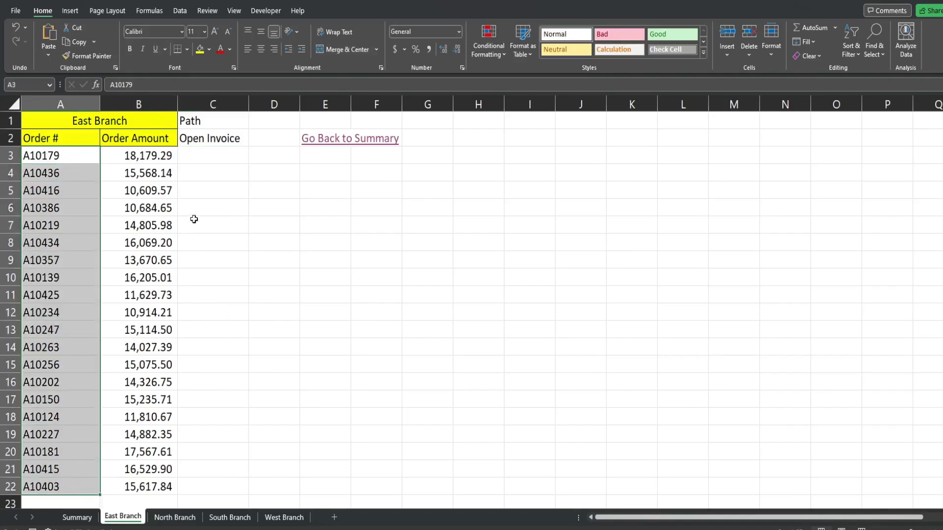
{"action": "left_click", "coordinate": [208, 158]}
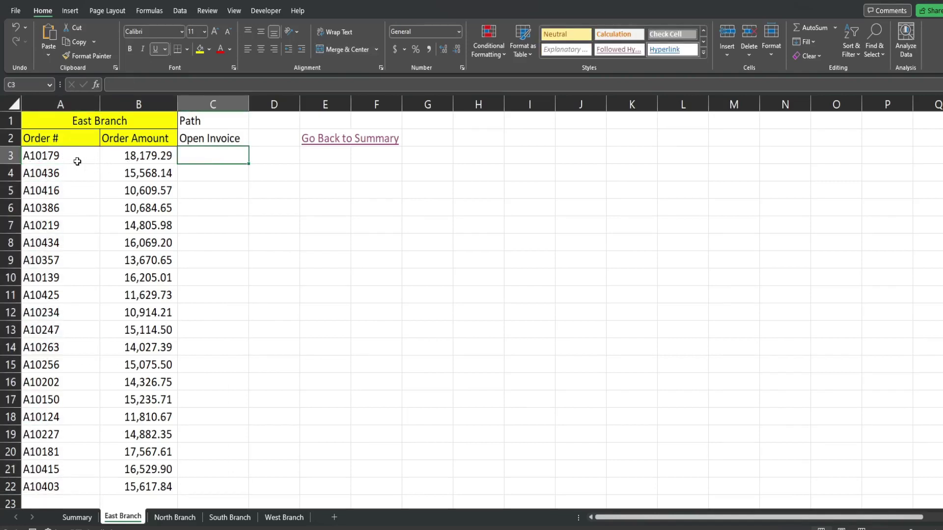
{"action": "left_click", "coordinate": [49, 155]}
{"action": "left_click", "coordinate": [63, 172]}
{"action": "left_click", "coordinate": [65, 193]}
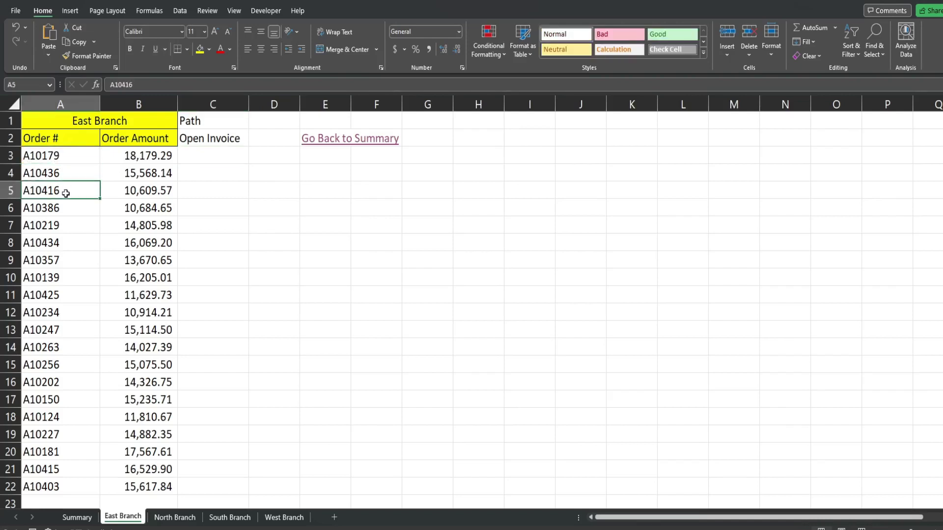
{"action": "left_click", "coordinate": [207, 223]}
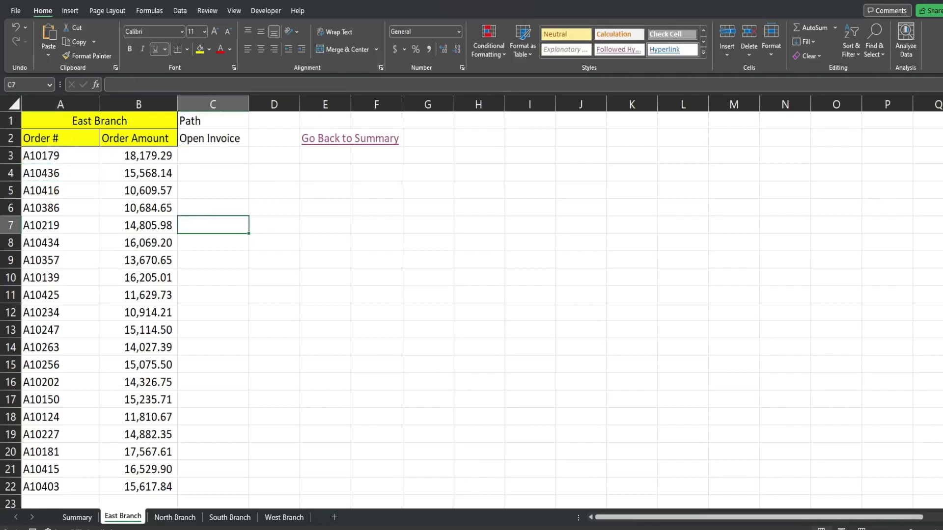
- Switch to File Explorer, open the East Branch folder inside ABC Co. Invoices, and copy its full folder path
{"action": "left_click", "coordinate": [476, 529]}
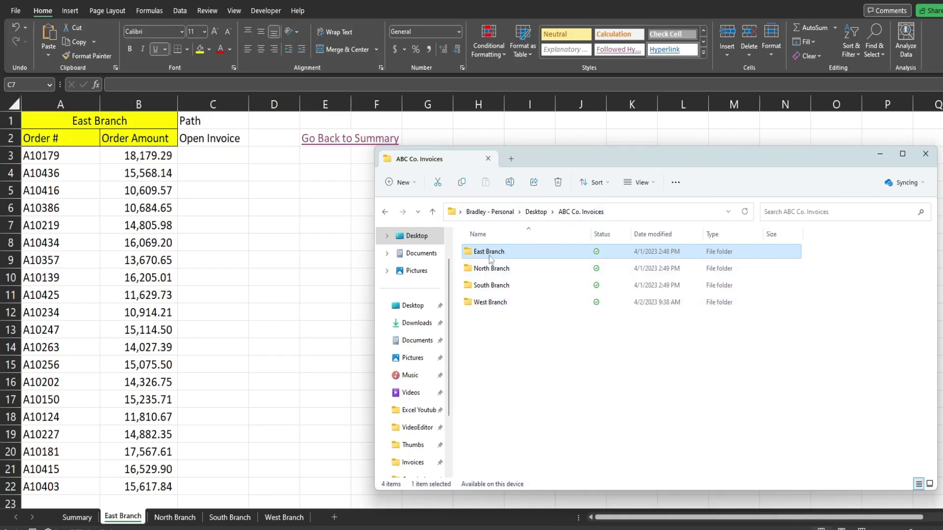
{"action": "double_click", "coordinate": [504, 255]}
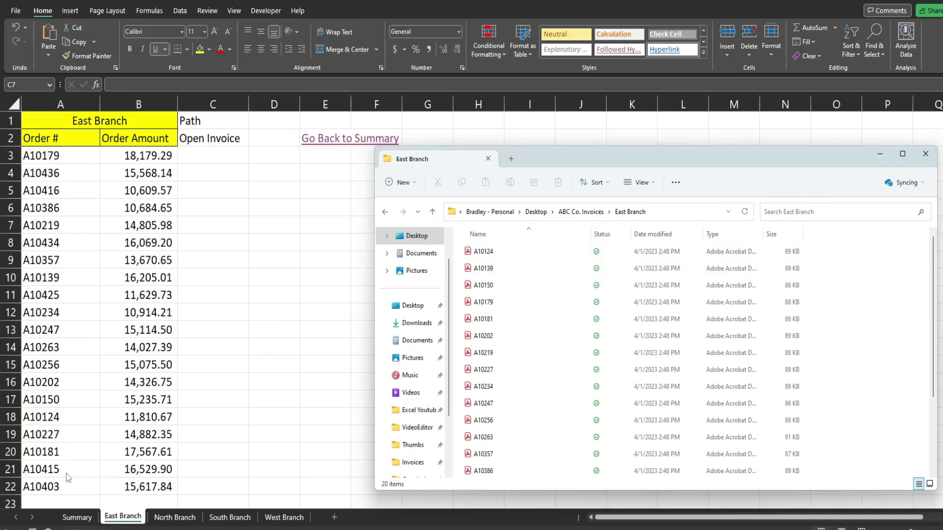
{"action": "left_click", "coordinate": [659, 216]}
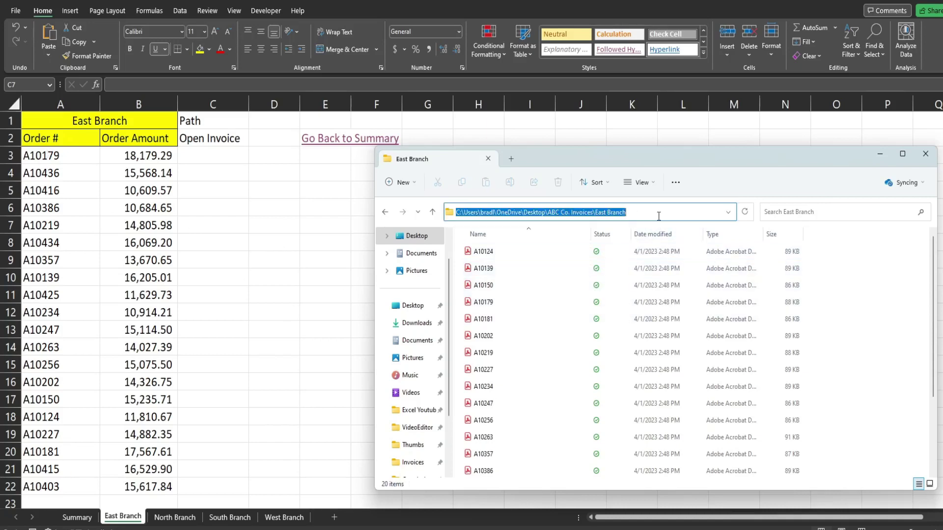
{"action": "right_click", "coordinate": [599, 216]}
{"action": "left_click", "coordinate": [620, 249]}
- Switch back to Excel and paste the folder path into cell D1 of East Branch, ending it with a backslash
{"action": "key", "text": "alt+Tab"}
{"action": "right_click", "coordinate": [270, 120]}
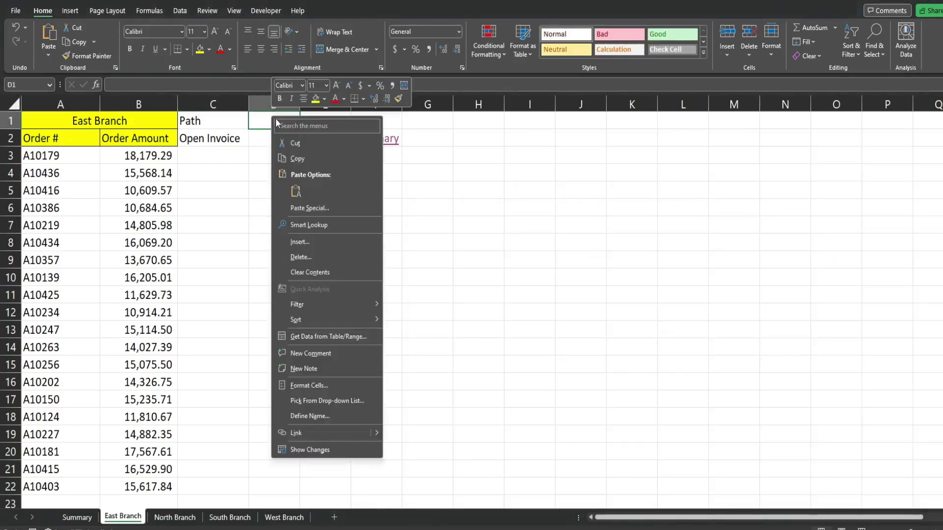
{"action": "left_click", "coordinate": [298, 182]}
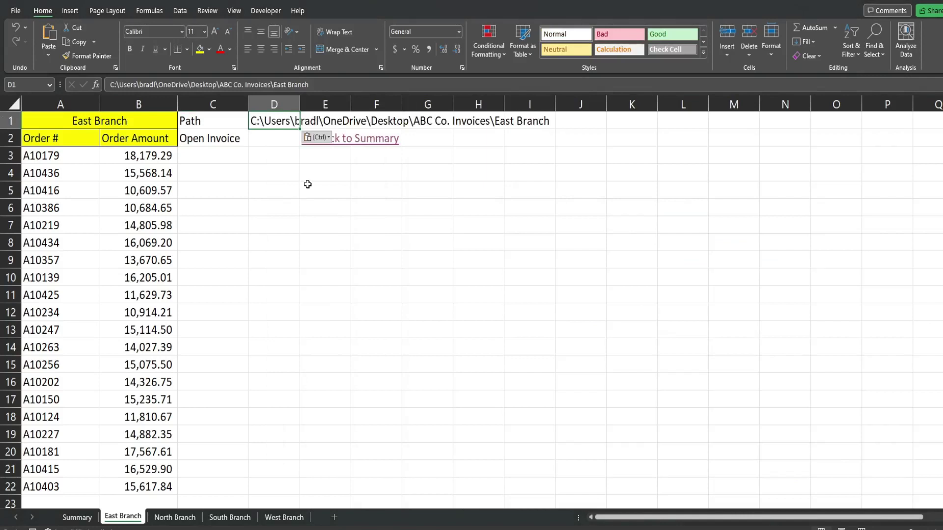
{"action": "key", "text": "F2"}
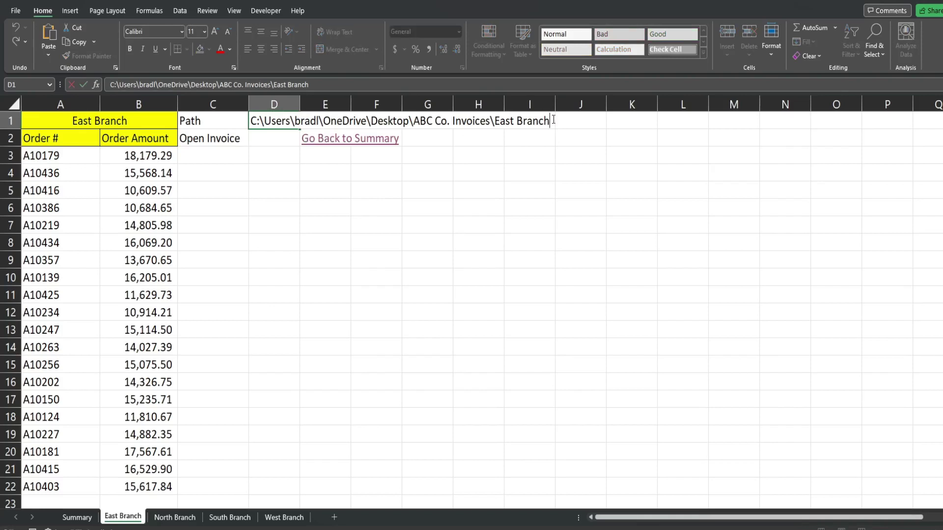
{"action": "key", "text": "Return"}
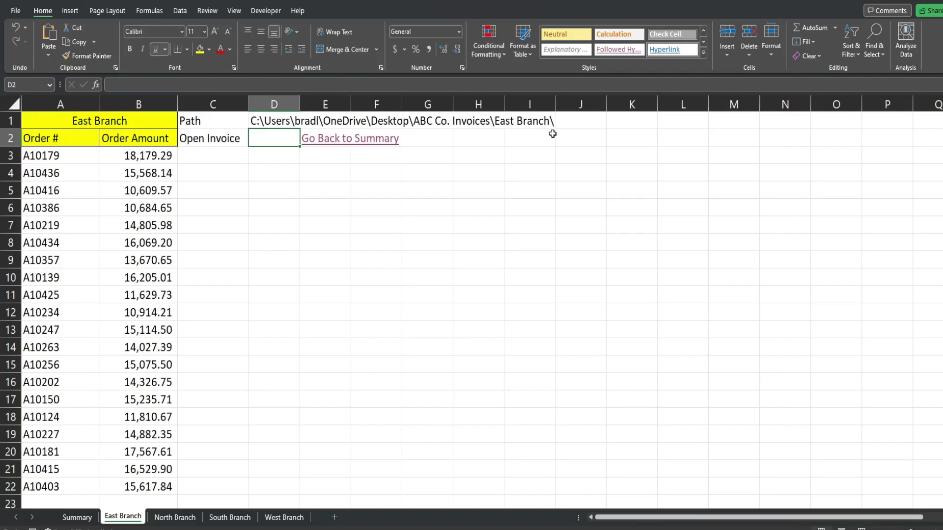
{"action": "left_click", "coordinate": [262, 121]}
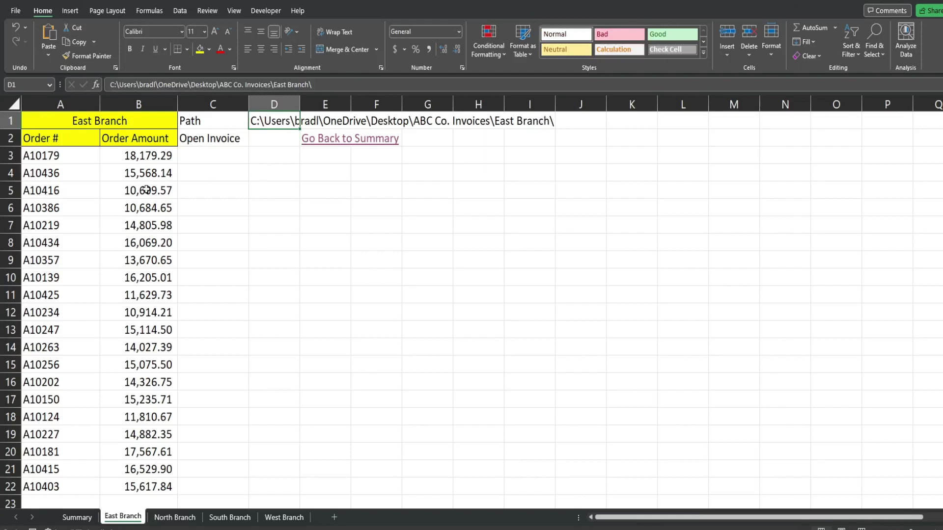
- Enter =HYPERLINK($D$1&A3&".pdf",A3) in cell C3 of the East Branch sheet
{"action": "left_click", "coordinate": [50, 159]}
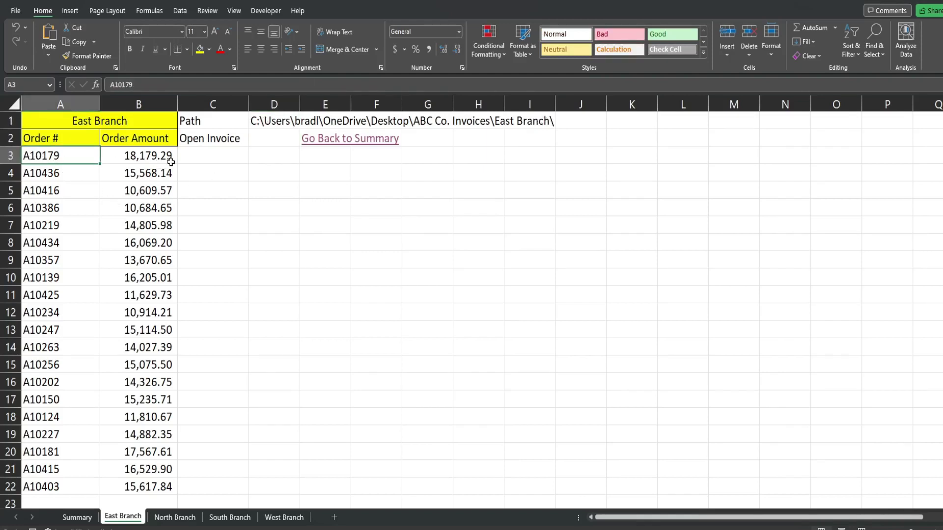
{"action": "left_click", "coordinate": [198, 160]}
{"action": "type", "text": "="}
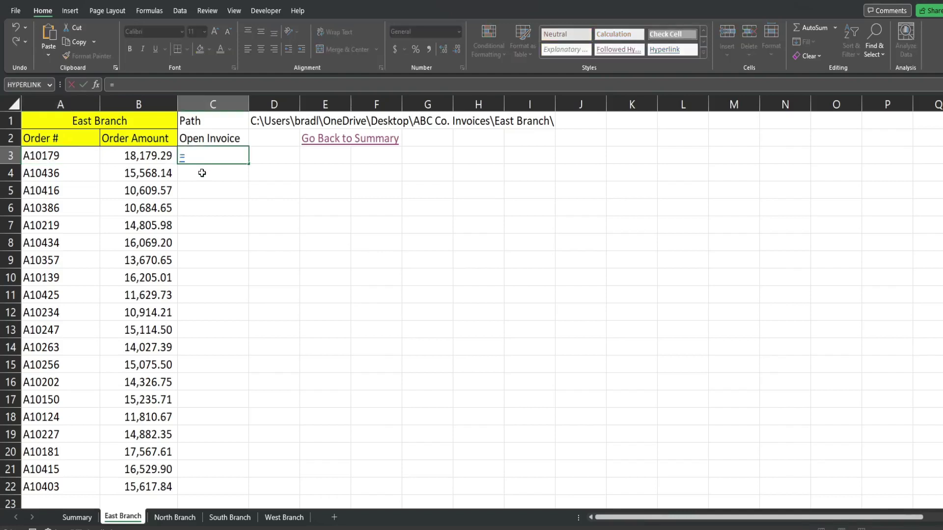
{"action": "type", "text": "Hyper"}
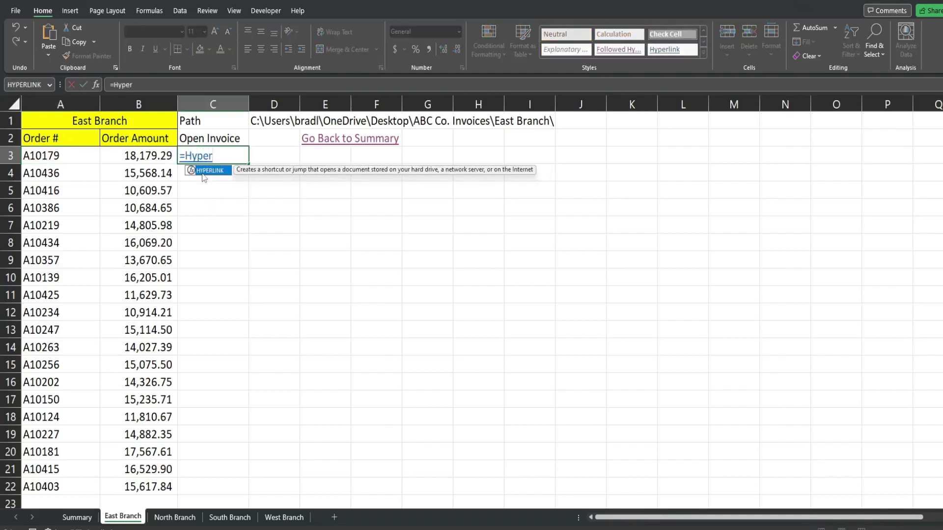
{"action": "key", "text": "Tab"}
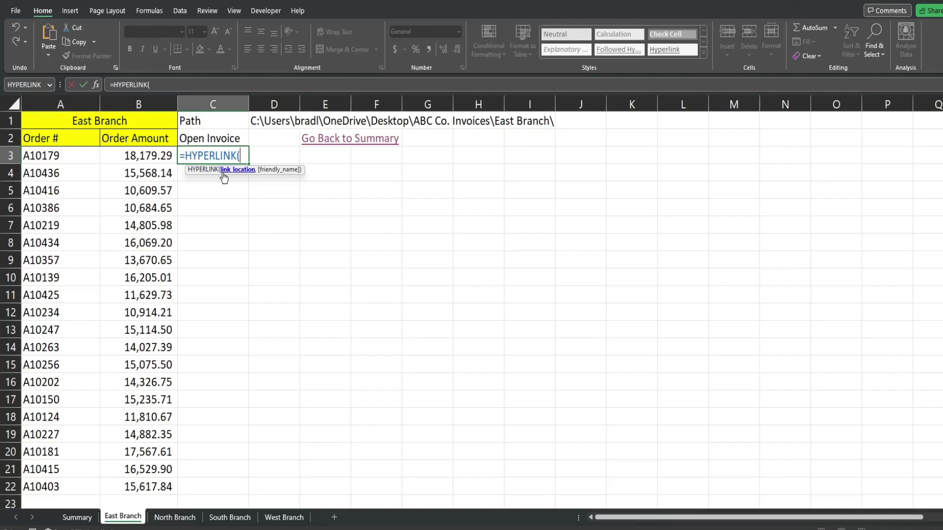
{"action": "left_click", "coordinate": [280, 123]}
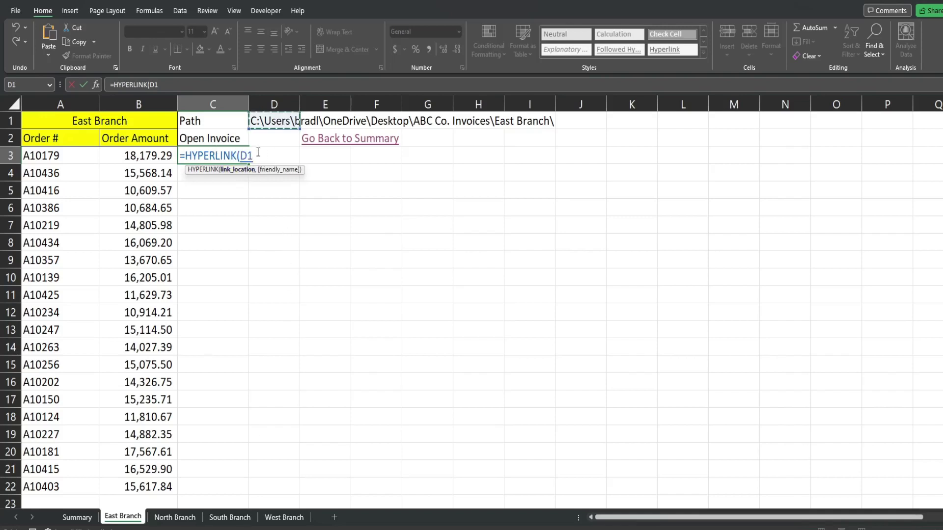
{"action": "key", "text": "F4"}
{"action": "type", "text": "&"}
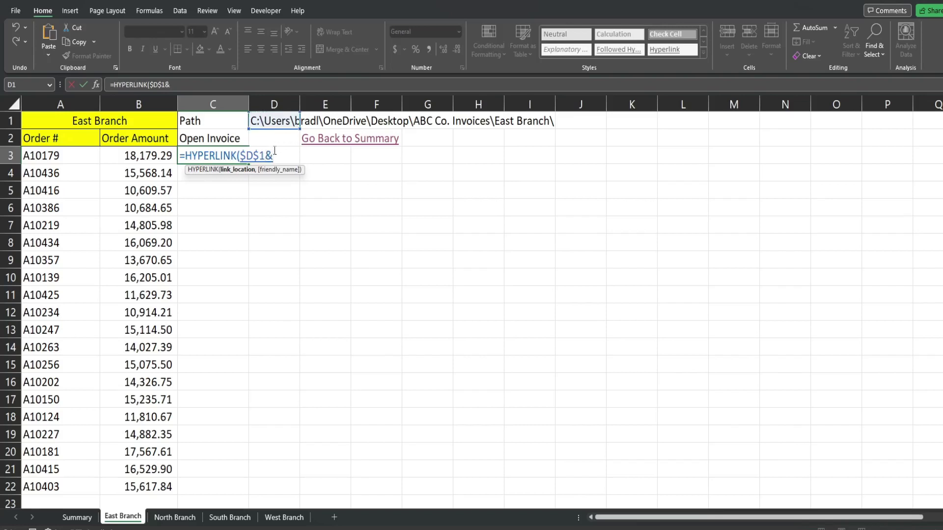
{"action": "left_click", "coordinate": [59, 155]}
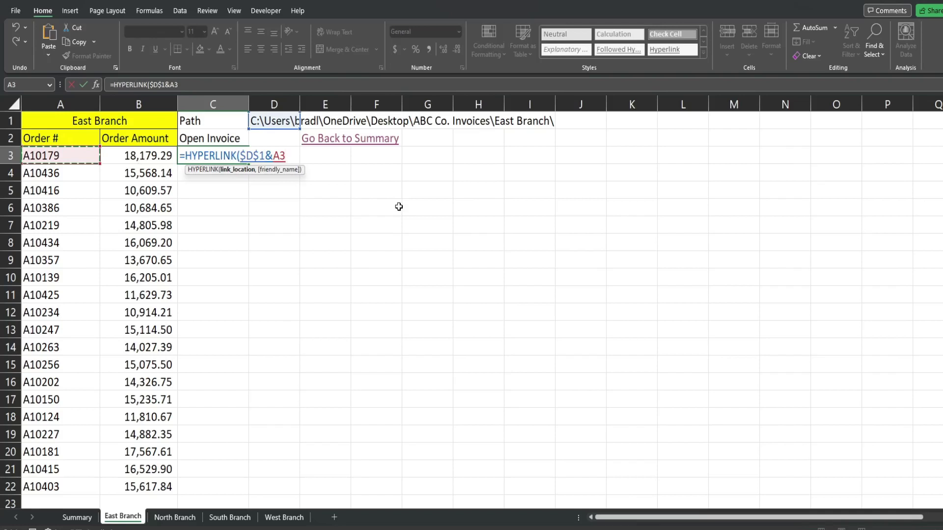
{"action": "type", "text": "&\".pd"}
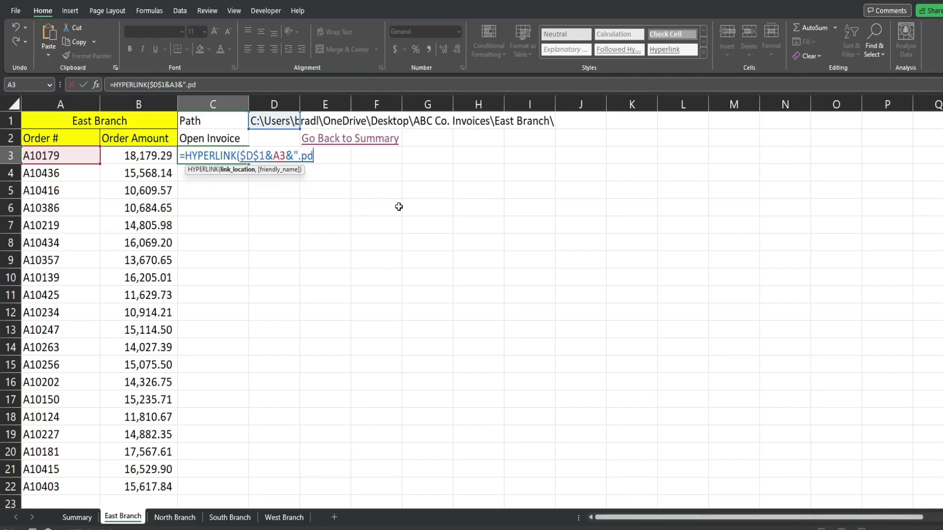
{"action": "type", "text": "f\","}
{"action": "left_click", "coordinate": [53, 155]}
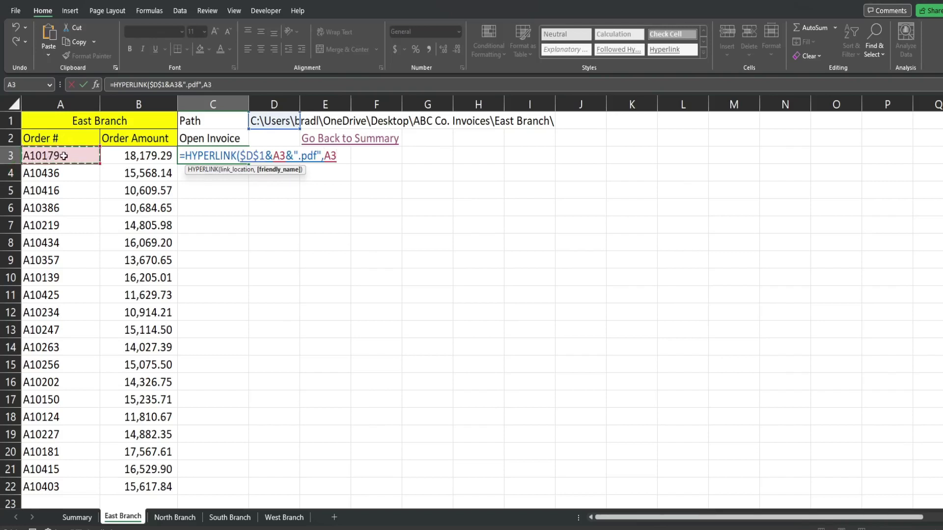
{"action": "type", "text": ")"}
{"action": "key", "text": "Return"}
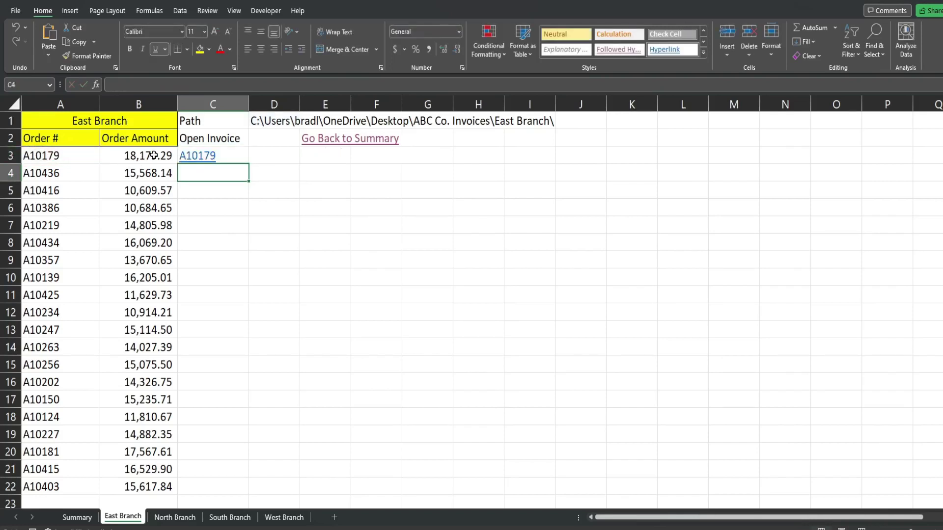
- Test the invoice link in C3 by allowing the PDF to open, then close the invoice
{"action": "left_click", "coordinate": [204, 158]}
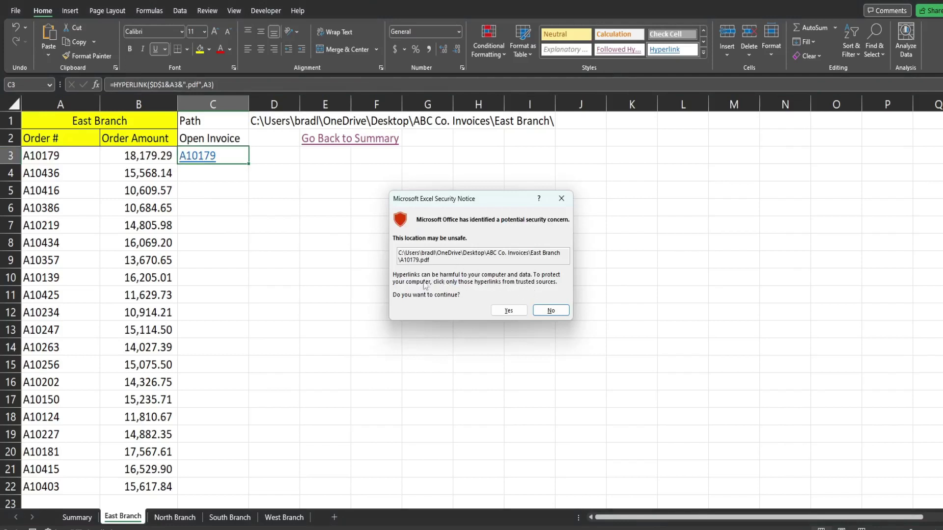
{"action": "left_click", "coordinate": [510, 311]}
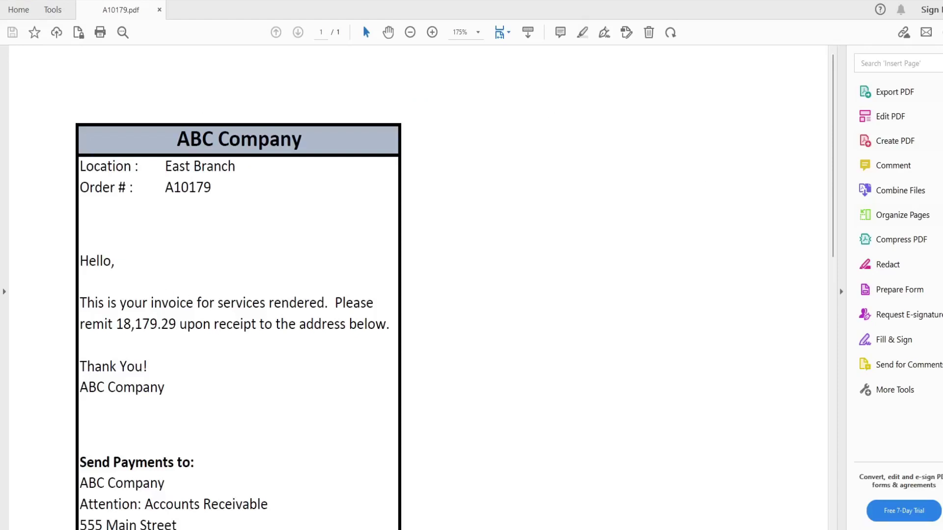
{"action": "key", "text": "alt+F4"}
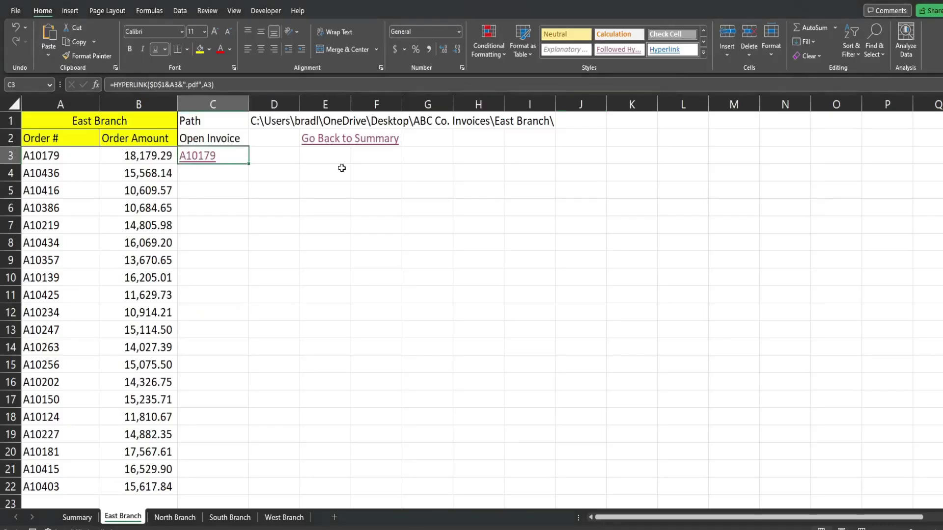
- Fill the invoice link formula from C3 down to C22 and check it against the order numbers in A3:A22
{"action": "double_click", "coordinate": [249, 163]}
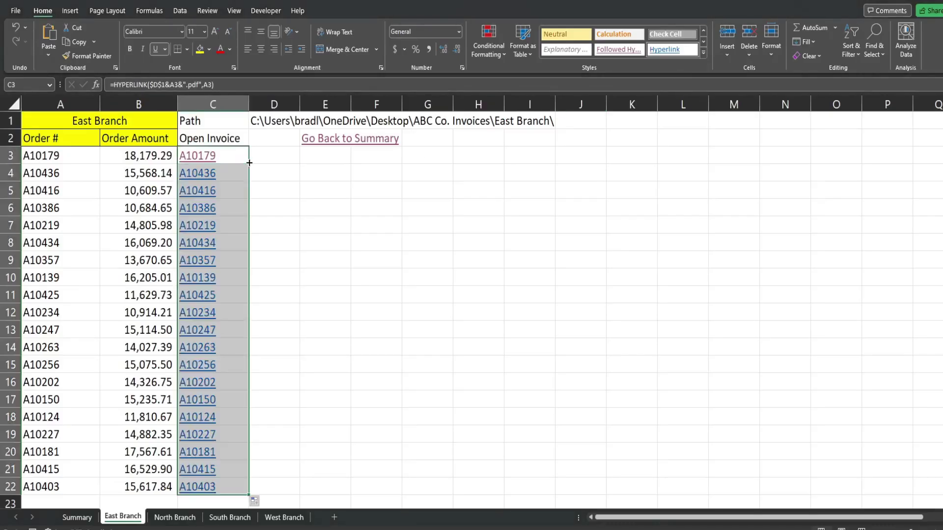
{"action": "left_click_drag", "start_coordinate": [46, 160], "coordinate": [46, 489]}
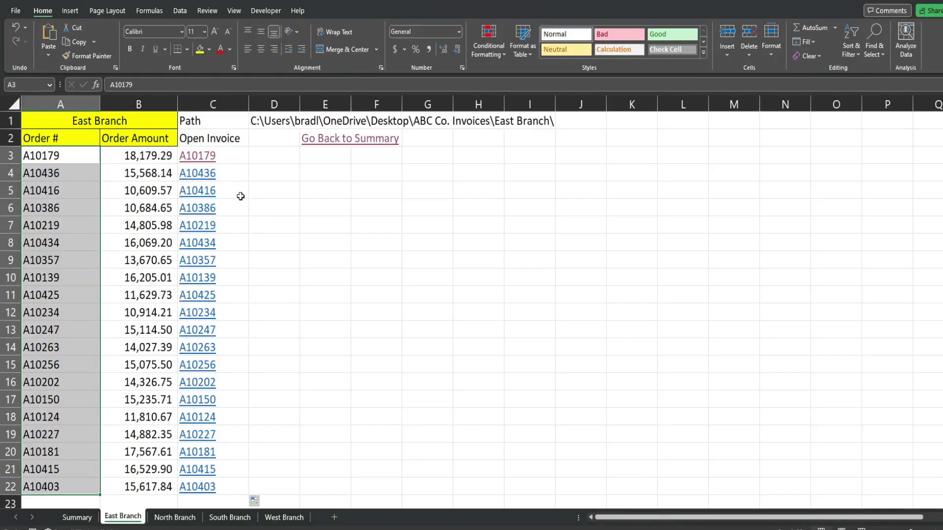
{"action": "left_click", "coordinate": [285, 228]}
- Test the invoice link in C7 by allowing its PDF to open, then return to the East Branch sheet
{"action": "left_click", "coordinate": [209, 230]}
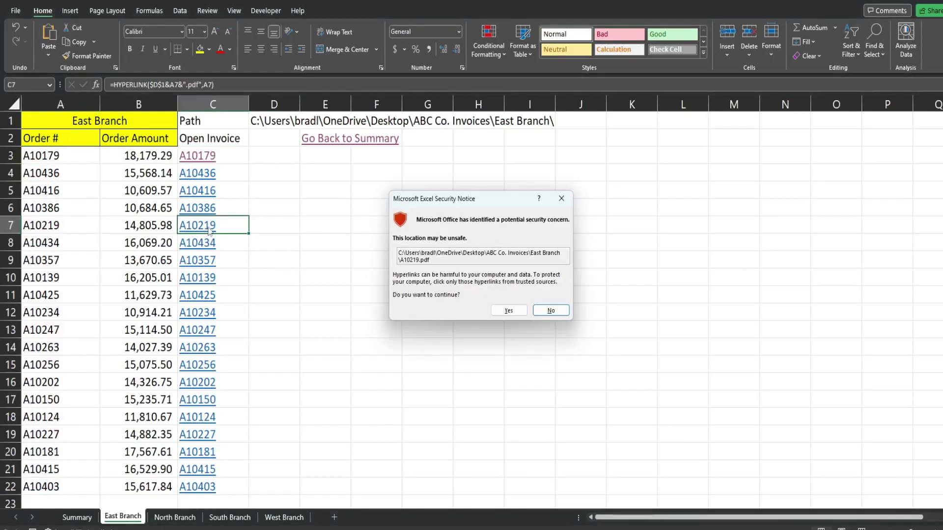
{"action": "left_click", "coordinate": [511, 314]}
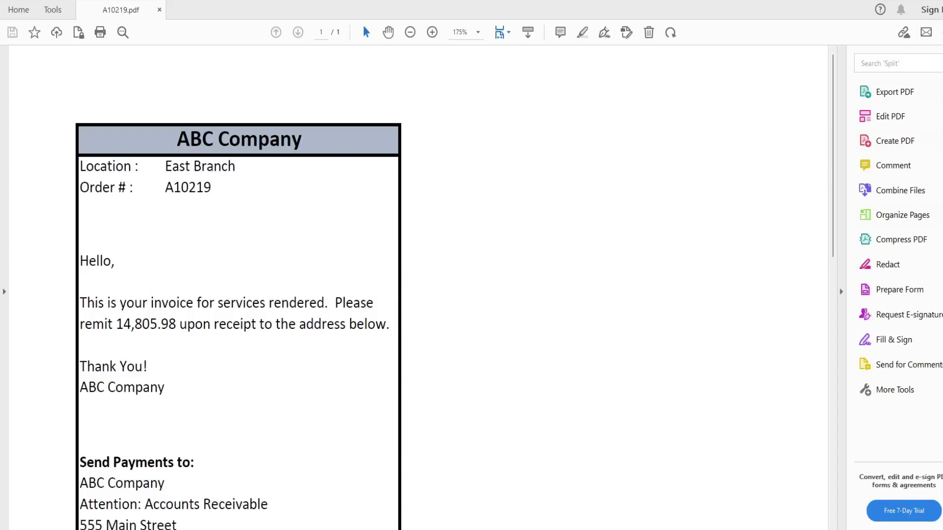
{"action": "key", "text": "alt+Tab"}
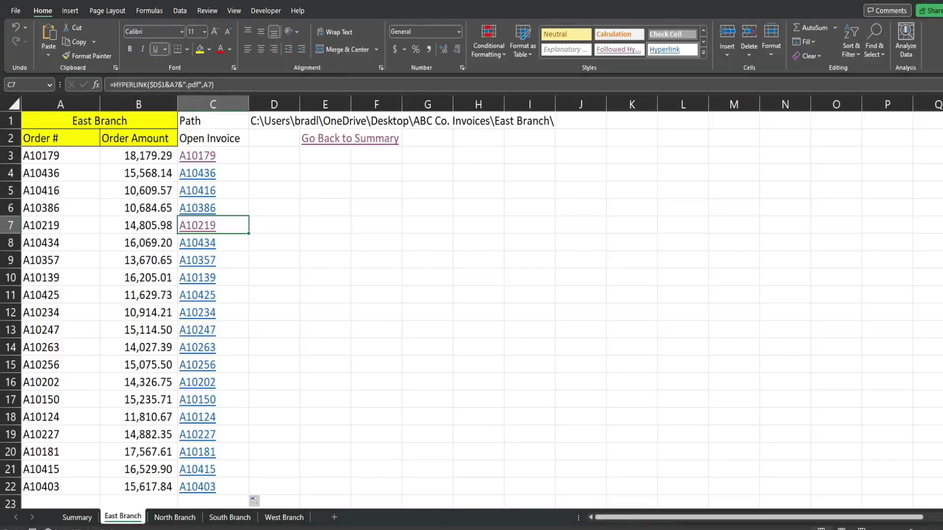
{"action": "left_click", "coordinate": [428, 347]}
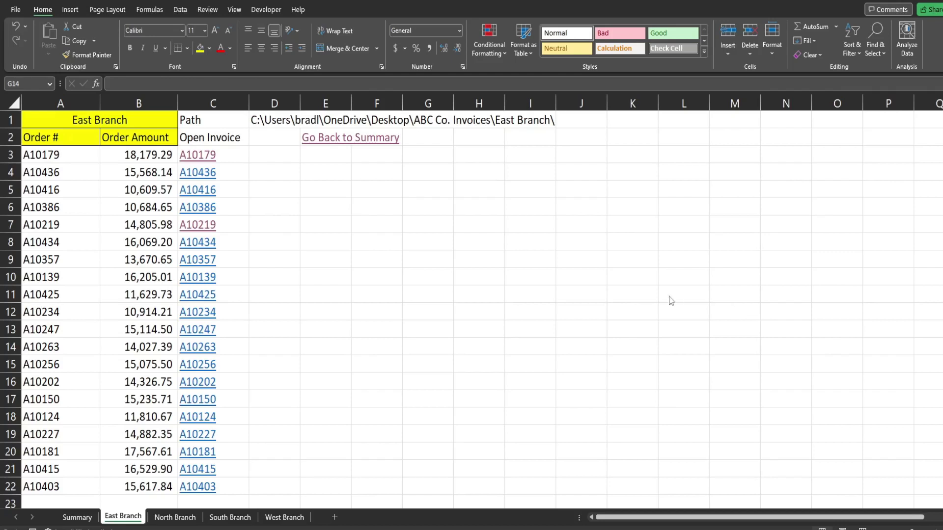
- Copy the invoice link formula from C3 of the East Branch sheet into C3 of the West Branch sheet
{"action": "left_click", "coordinate": [245, 155]}
{"action": "key", "text": "ctrl+c"}
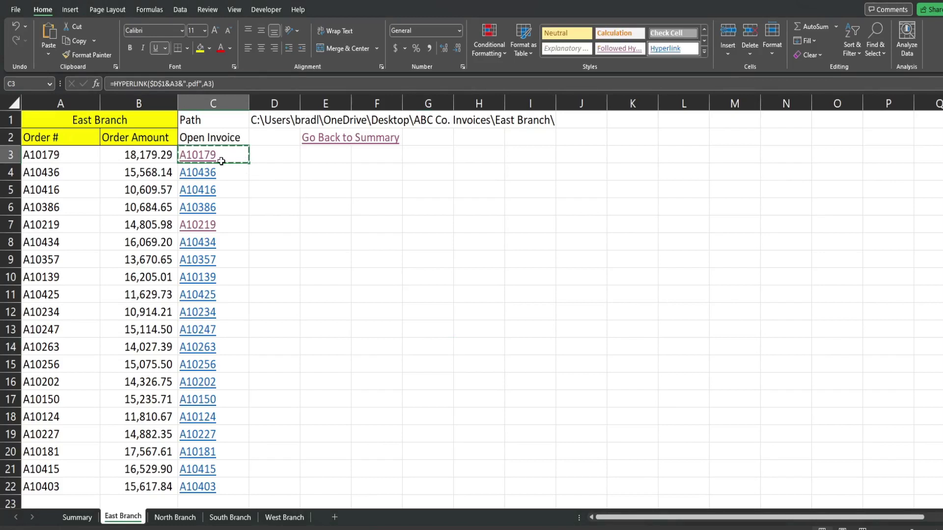
{"action": "left_click", "coordinate": [284, 517]}
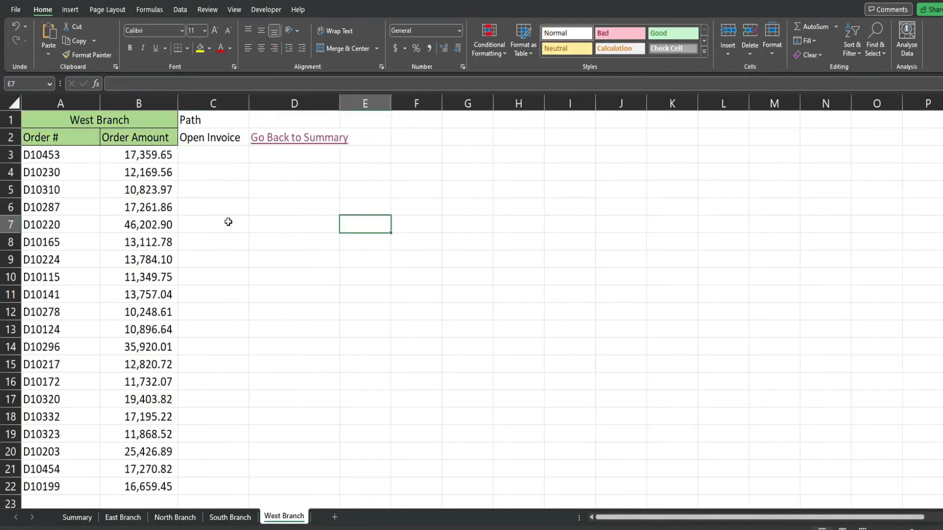
{"action": "left_click", "coordinate": [224, 157]}
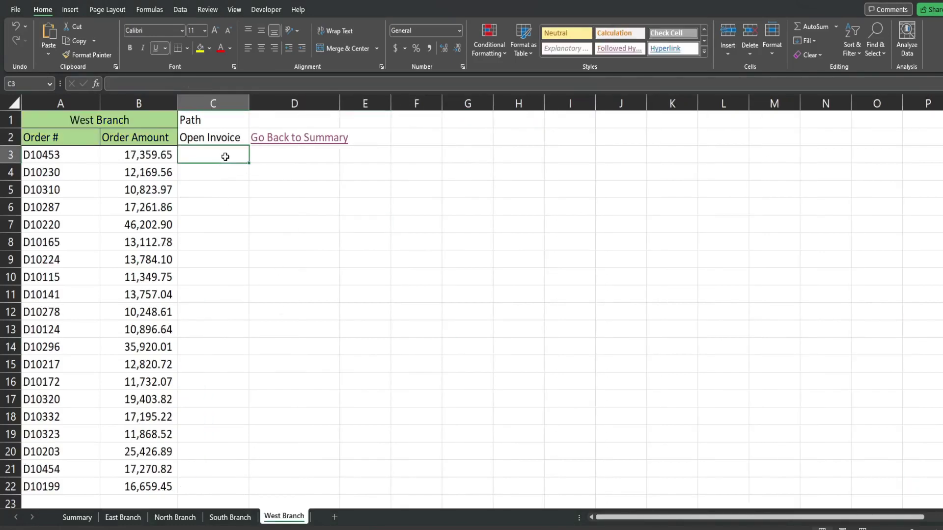
{"action": "key", "text": "ctrl+v"}
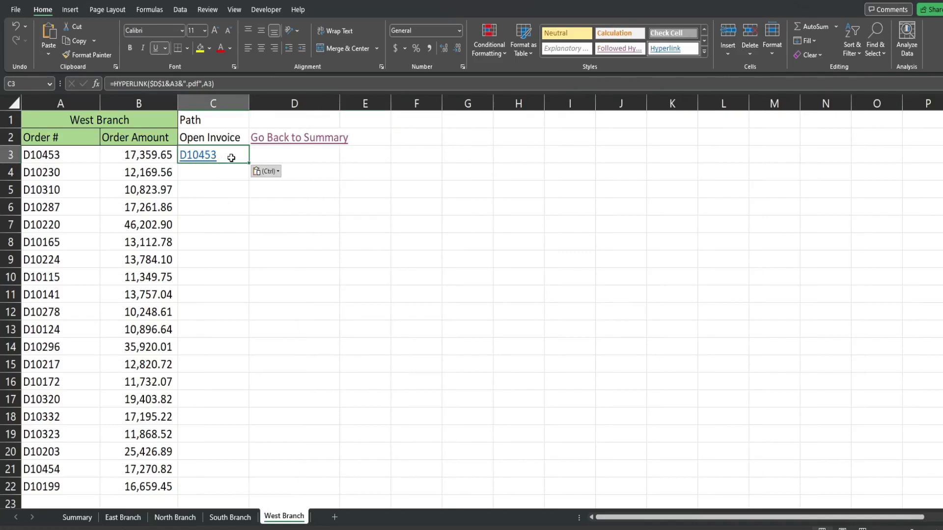
- Switch to File Explorer, open the West Branch folder in ABC Co. Invoices, and copy its full folder path
{"action": "key", "text": "alt+Tab"}
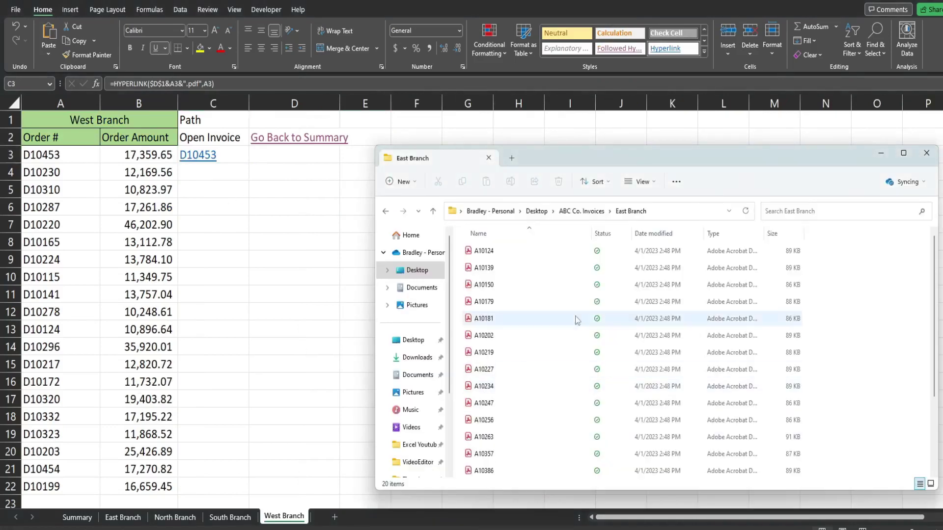
{"action": "left_click", "coordinate": [581, 211]}
{"action": "double_click", "coordinate": [486, 301]}
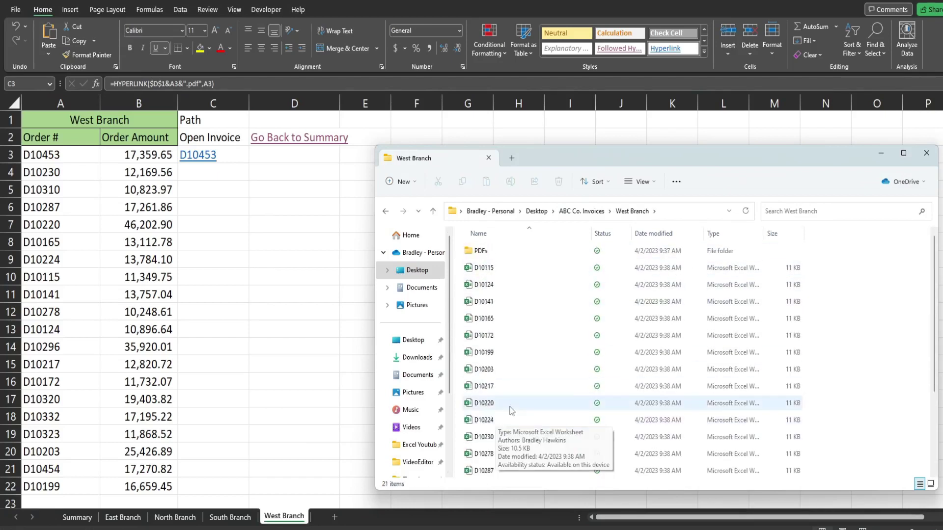
{"action": "left_click", "coordinate": [664, 215]}
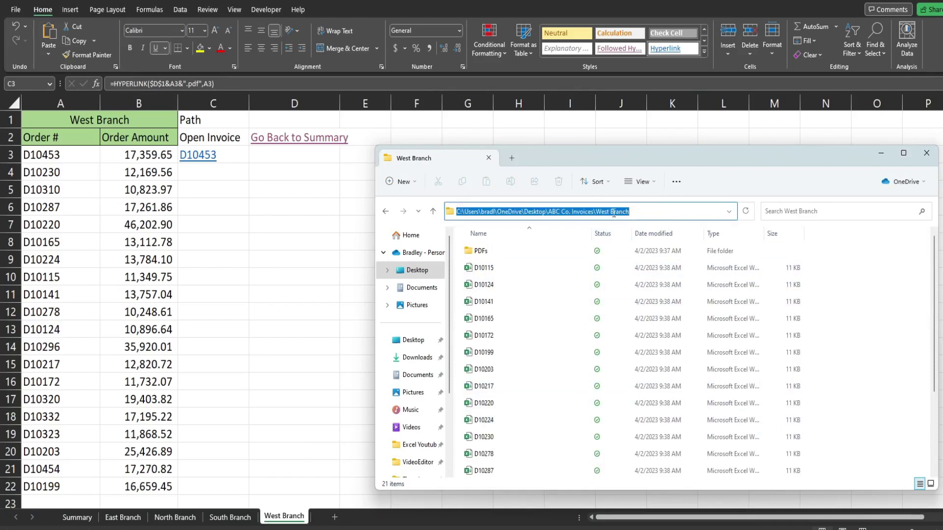
{"action": "right_click", "coordinate": [615, 216]}
{"action": "left_click", "coordinate": [637, 254]}
- Paste the copied folder path as text only into D1 of the West Branch sheet in Excel and end it with a backslash
{"action": "left_click", "coordinate": [269, 216]}
{"action": "left_click", "coordinate": [297, 122]}
{"action": "right_click", "coordinate": [296, 122]}
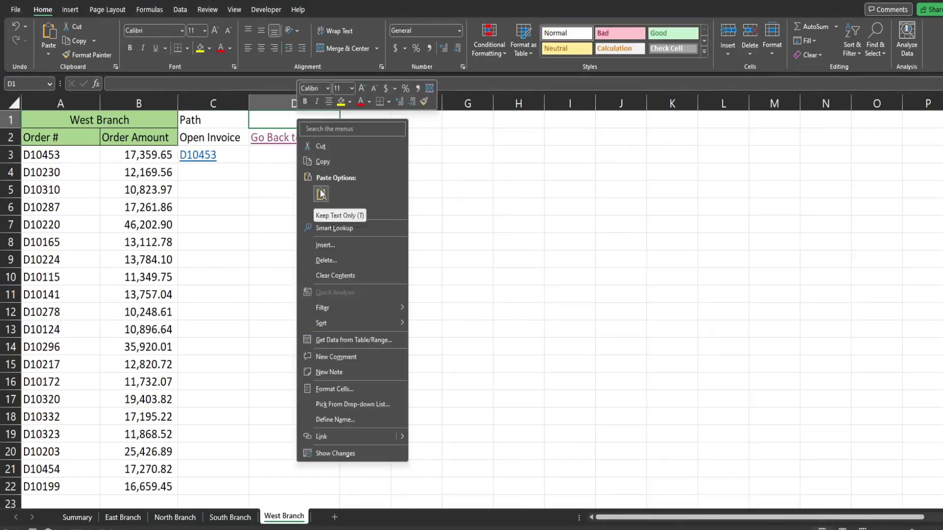
{"action": "left_click", "coordinate": [321, 193]}
{"action": "key", "text": "F2"}
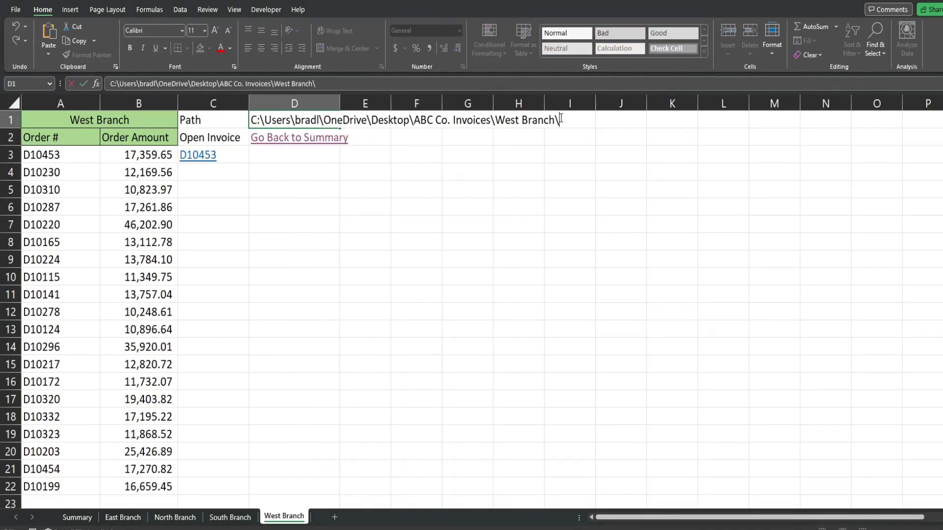
{"action": "key", "text": "Return"}
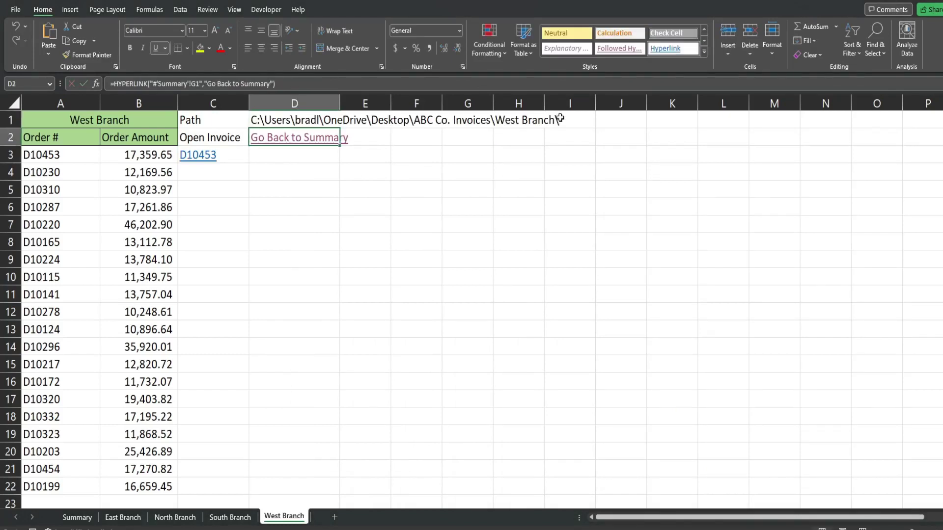
- Change the file extension in the C3 formula to xlsx, giving =HYPERLINK($D$1&A3&".xlsx",A3)
{"action": "left_click", "coordinate": [235, 158]}
{"action": "key", "text": "F2"}
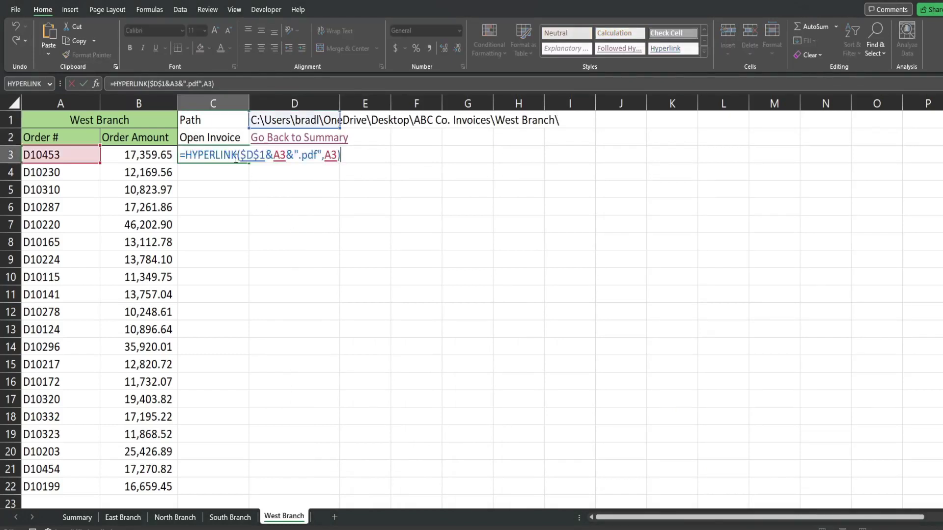
{"action": "left_click_drag", "start_coordinate": [320, 154], "coordinate": [301, 155]}
{"action": "type", "text": "xlsx"}
{"action": "key", "text": "Return"}
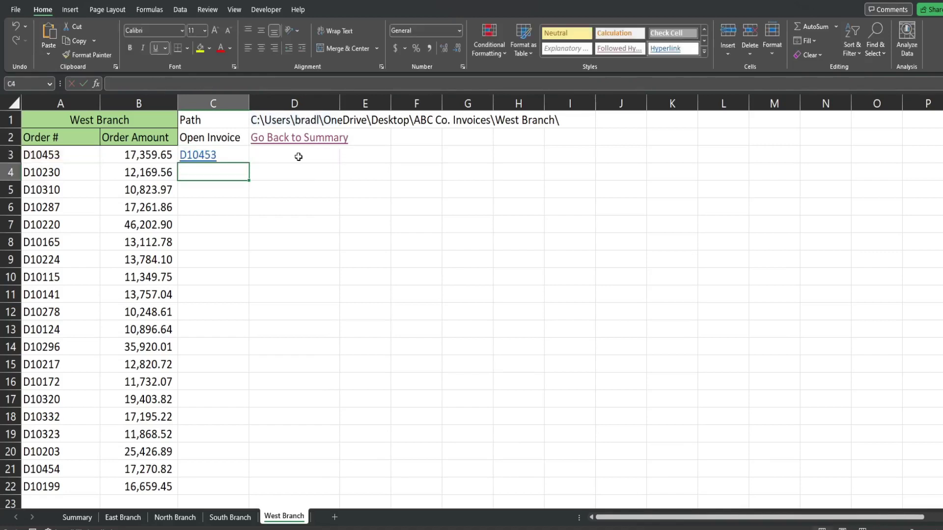
- Test the C3 link by opening and closing its invoice workbook, and fill the formula down to C22
{"action": "left_click", "coordinate": [202, 156]}
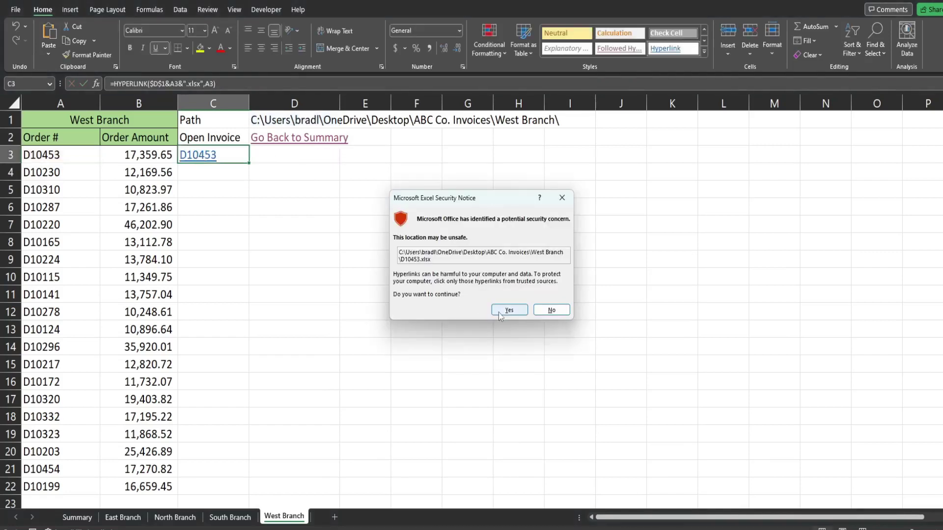
{"action": "left_click", "coordinate": [503, 312]}
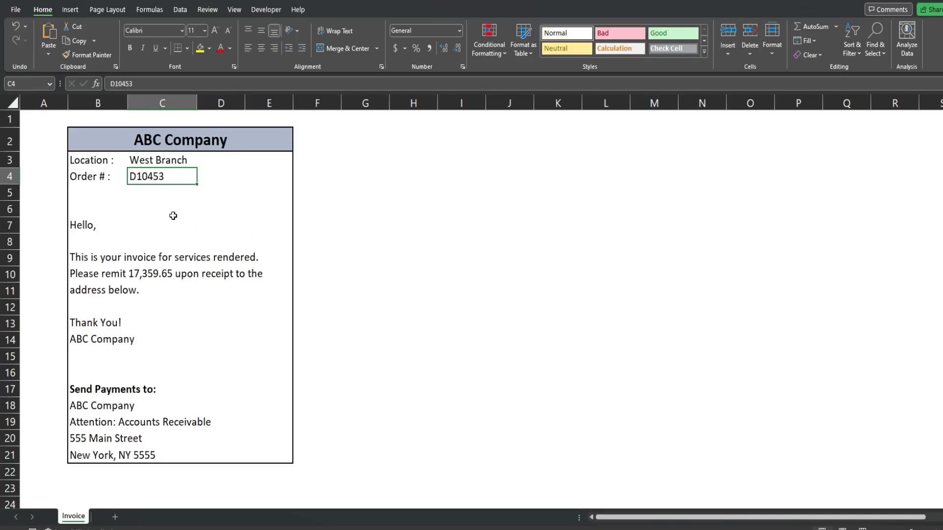
{"action": "left_click", "coordinate": [157, 331]}
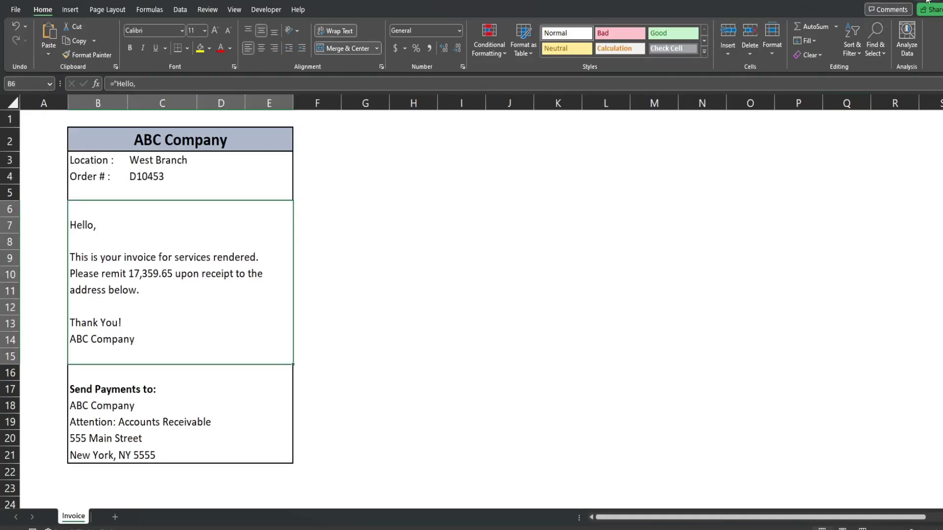
{"action": "key", "text": "ctrl+w"}
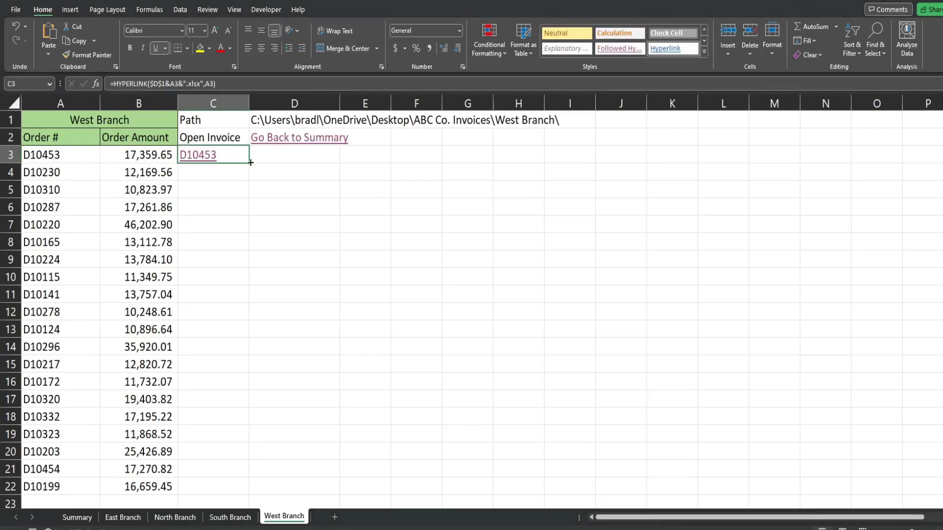
{"action": "double_click", "coordinate": [251, 163]}
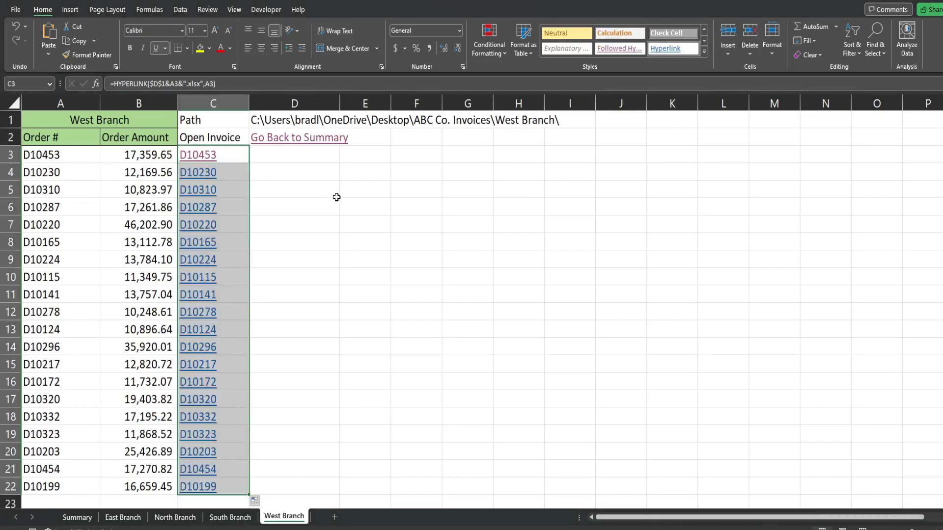